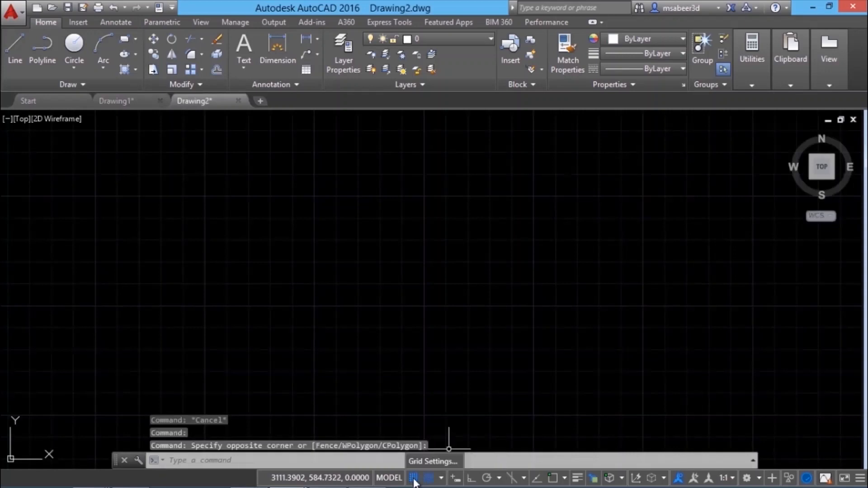
# Step: Set the snap X and Y spacing to 15 in the drafting settings
pyautogui.click(434, 461)
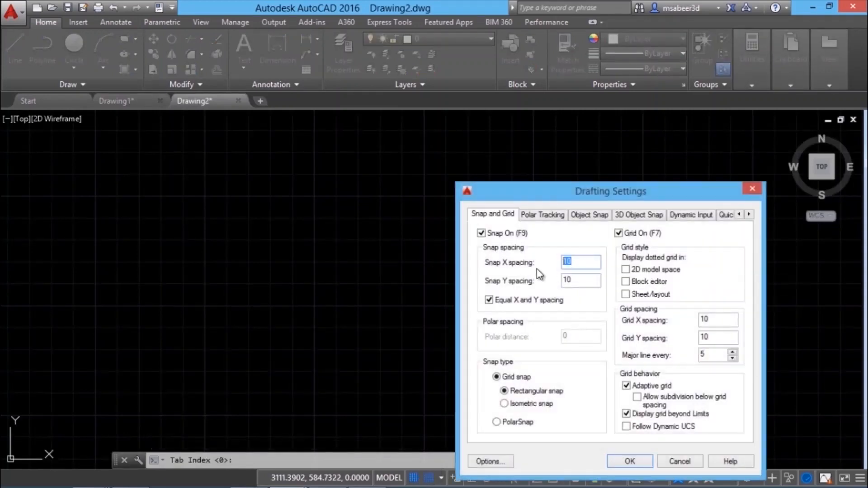
pyautogui.write('15')
pyautogui.press('Tab')
pyautogui.write('15')
pyautogui.click(630, 461)
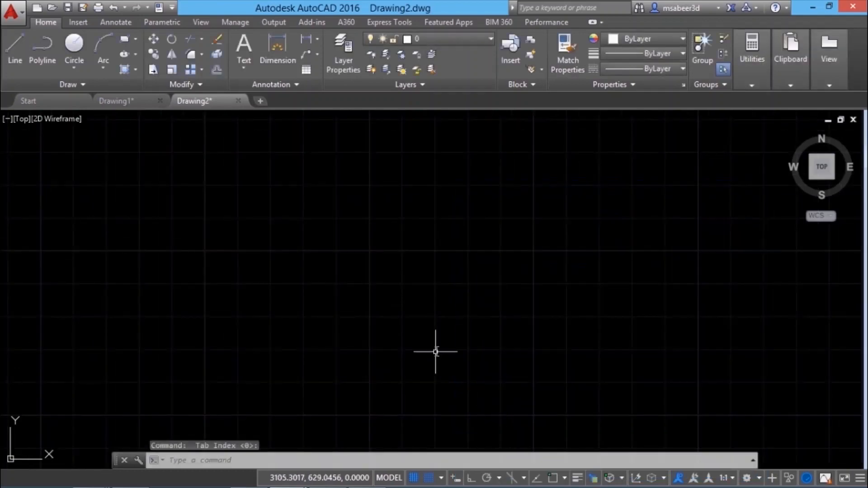
# Step: Look up the angle bracket's dimensions in Drawing1 and return to Drawing2
pyautogui.click(18, 62)
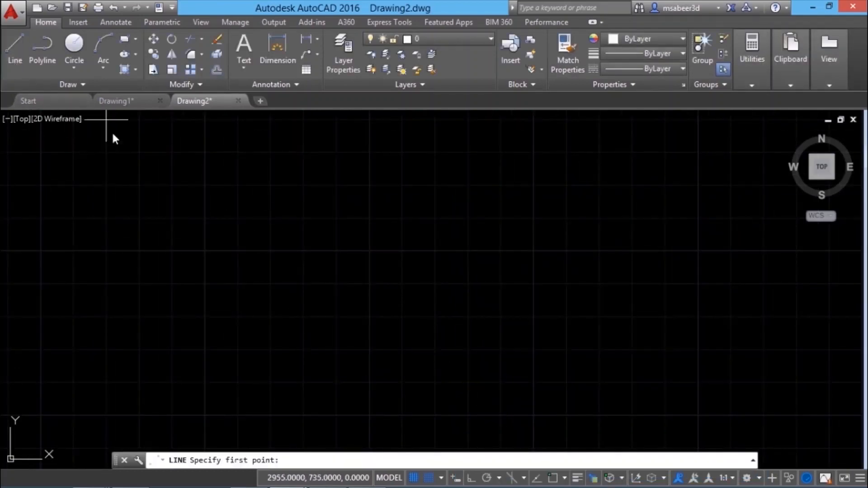
pyautogui.click(131, 103)
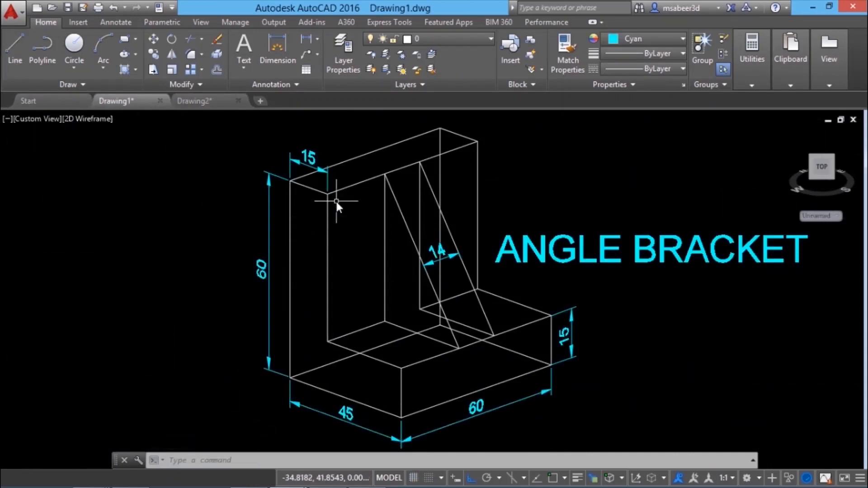
pyautogui.click(200, 98)
# Step: Draw a closed L-shaped bracket profile with lines, 60 units high, 45 wide and 15 thick
pyautogui.click(15, 50)
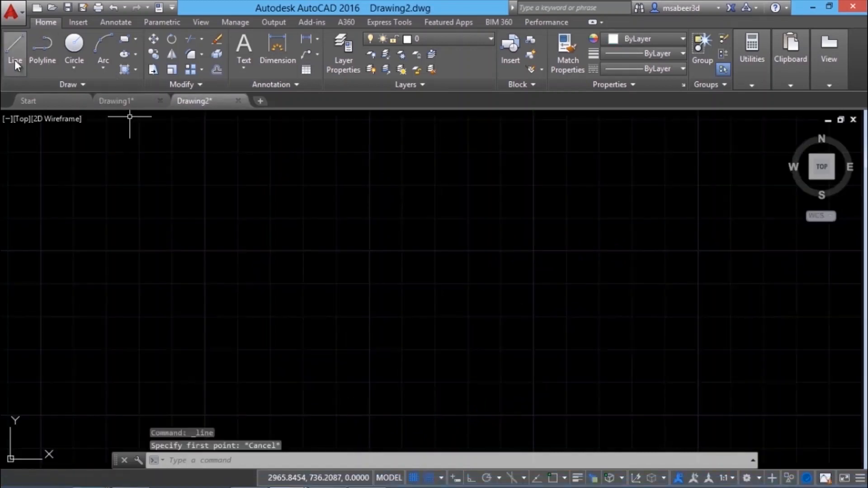
pyautogui.click(231, 192)
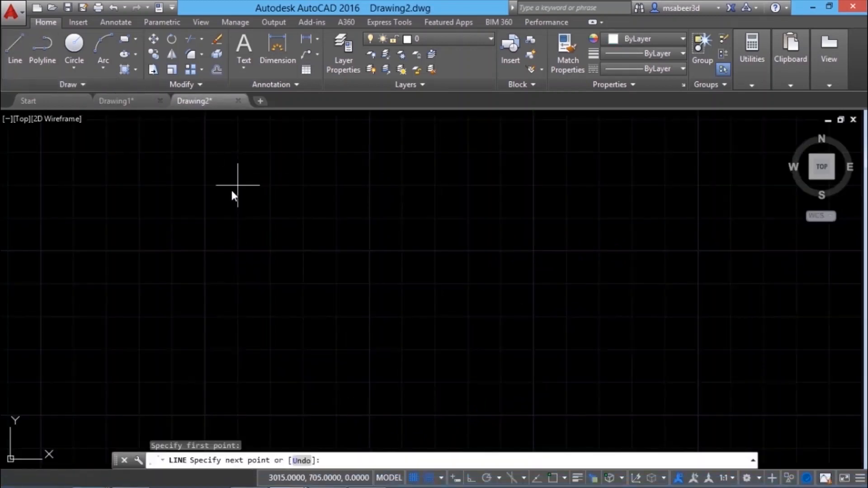
pyautogui.click(238, 317)
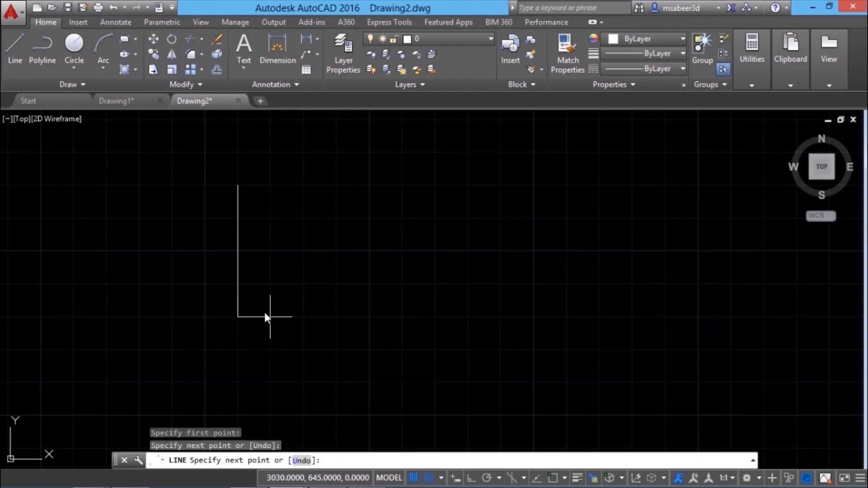
pyautogui.click(337, 317)
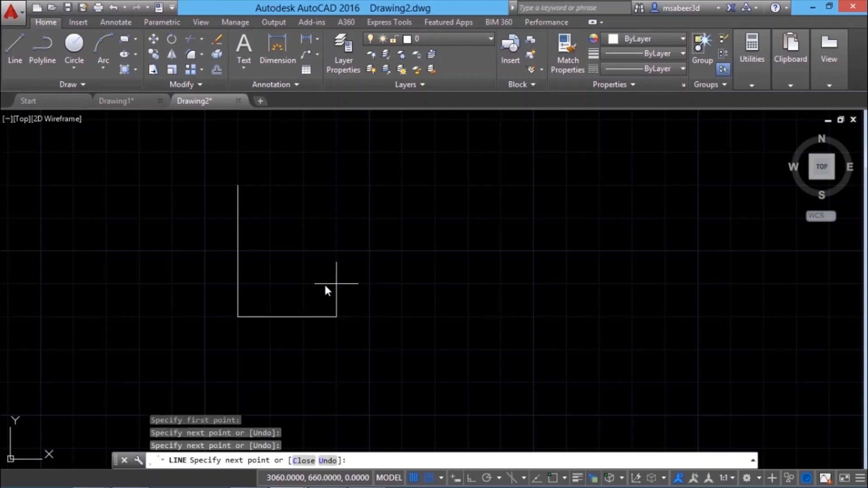
pyautogui.click(336, 284)
pyautogui.click(271, 283)
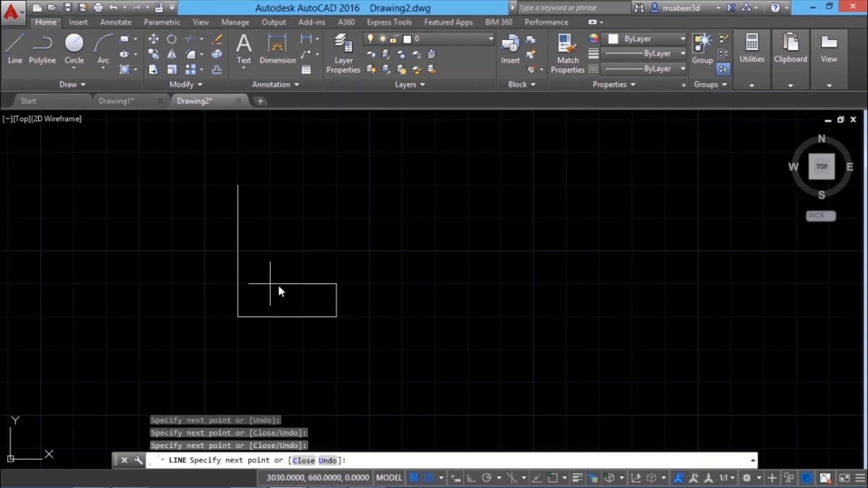
pyautogui.click(271, 185)
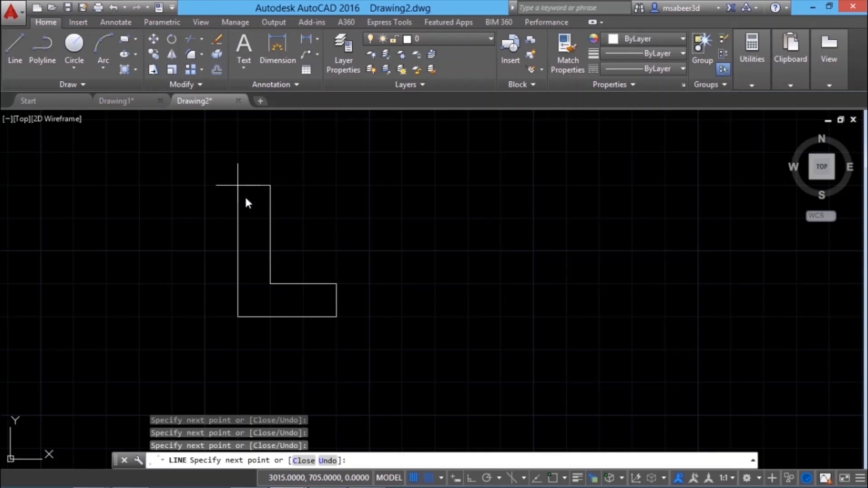
pyautogui.click(237, 185)
pyautogui.press('Return')
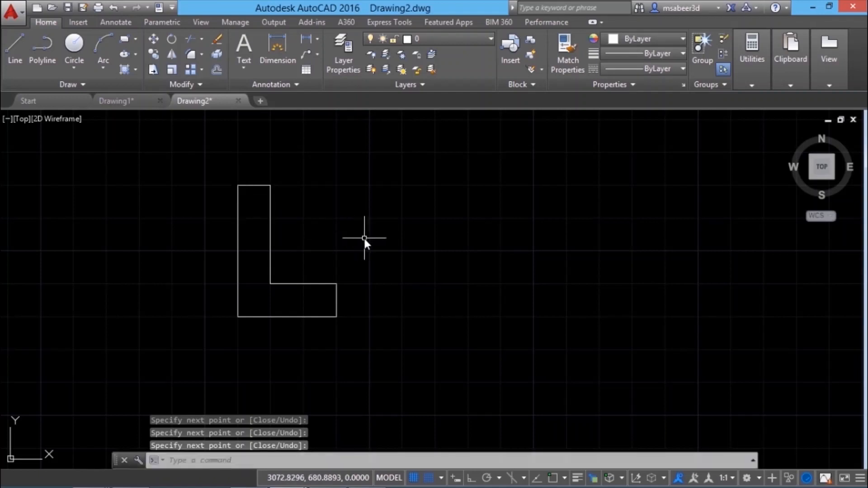
# Step: Draw the diagonal rib line from the foot's upper outer corner to the upright's upper inner corner
pyautogui.press('Return')
pyautogui.click(336, 283)
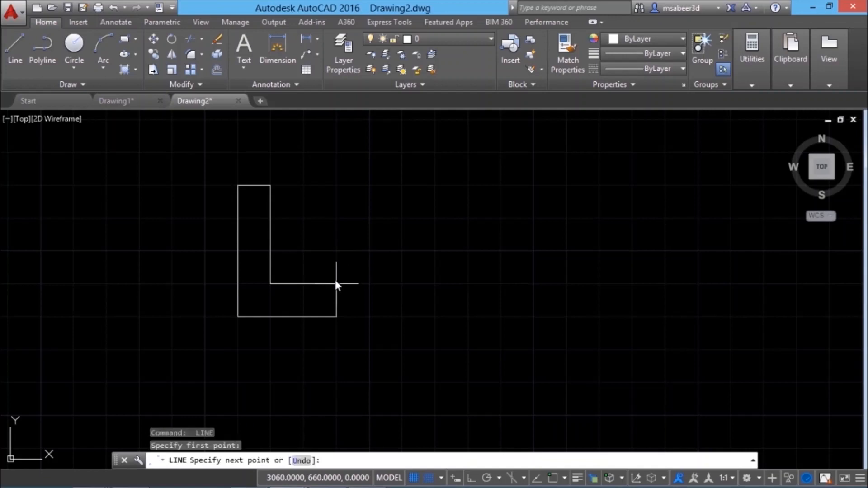
pyautogui.click(272, 186)
pyautogui.press('Return')
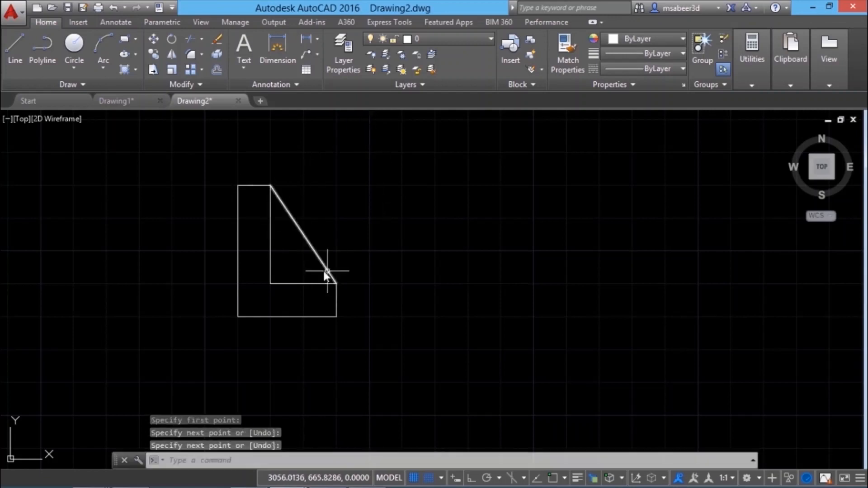
# Step: Compare the finished side profile with the dimensioned angle bracket in Drawing1
pyautogui.scroll(2, 292, 263)
pyautogui.moveTo(290, 277); pyautogui.dragTo(341, 322, button='middle')
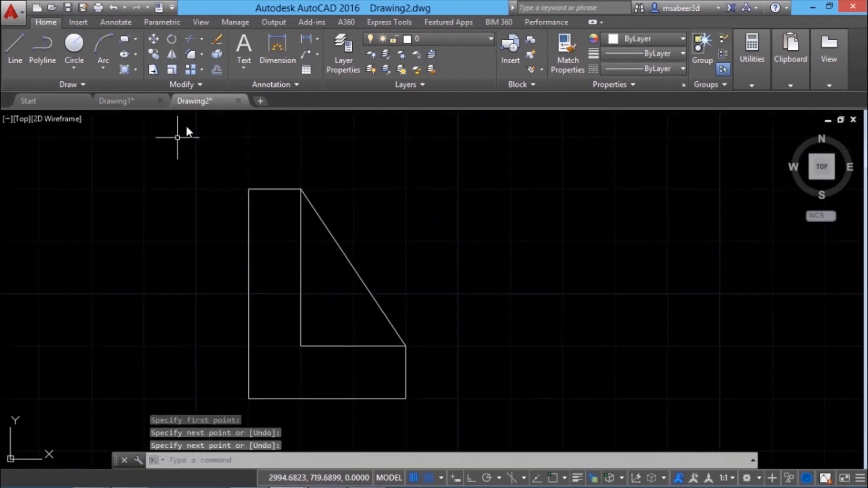
pyautogui.click(125, 101)
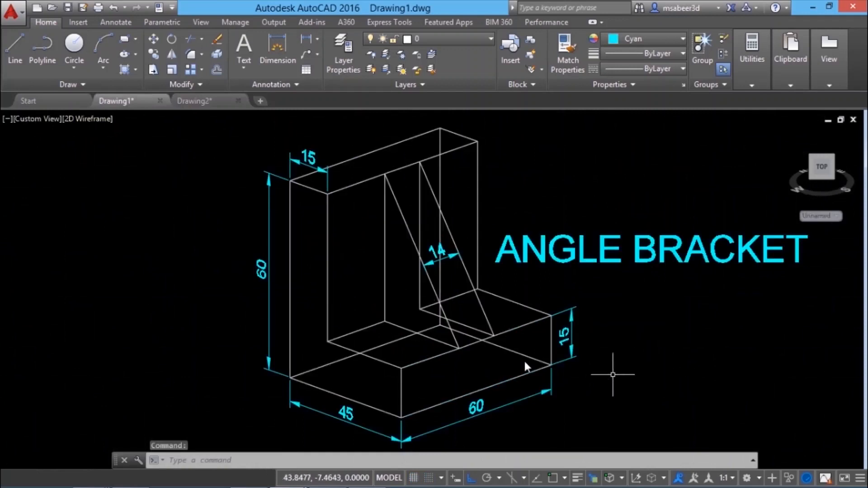
pyautogui.click(195, 101)
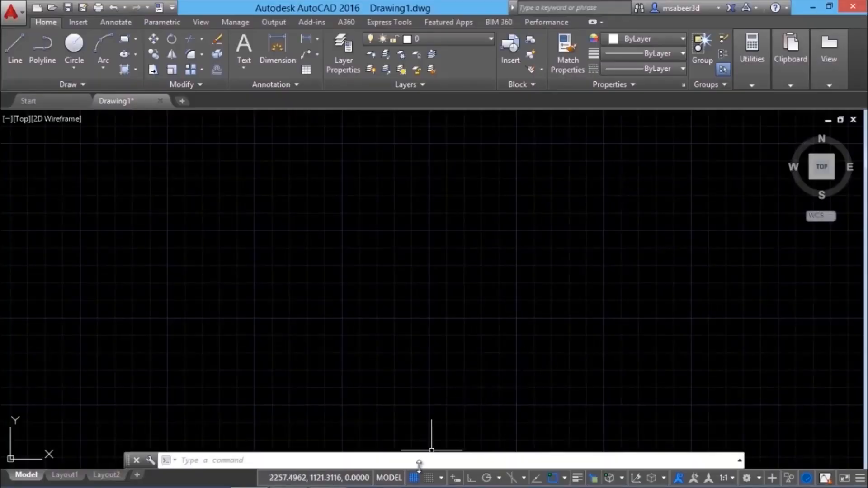
# Step: Turn off the grid display and object snap, and draw a freehand line slanting upward to the right
pyautogui.click(413, 478)
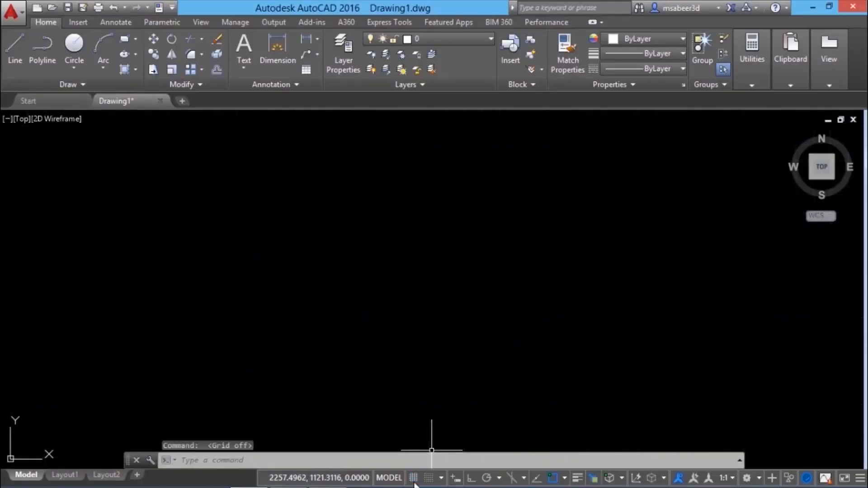
pyautogui.click(552, 478)
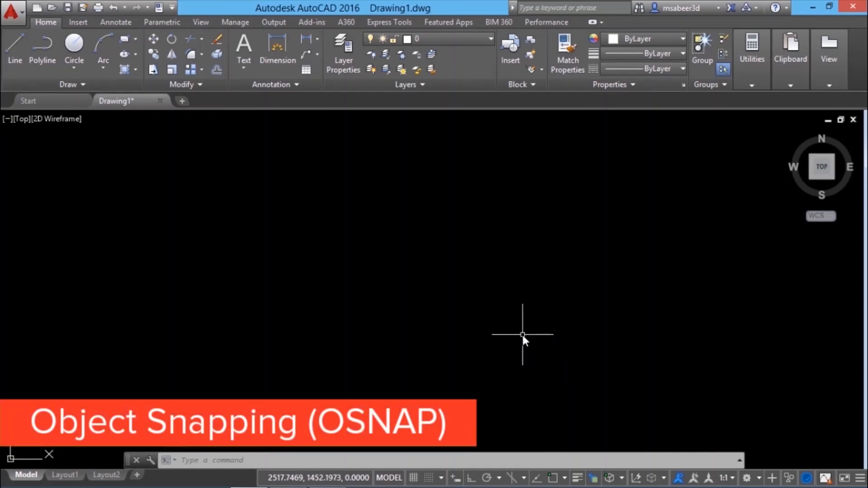
pyautogui.click(14, 56)
pyautogui.click(181, 392)
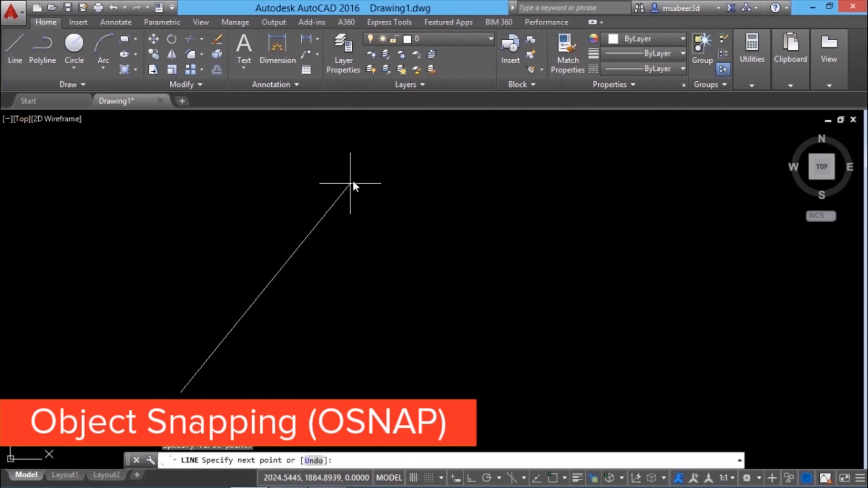
pyautogui.click(335, 171)
pyautogui.press('Return')
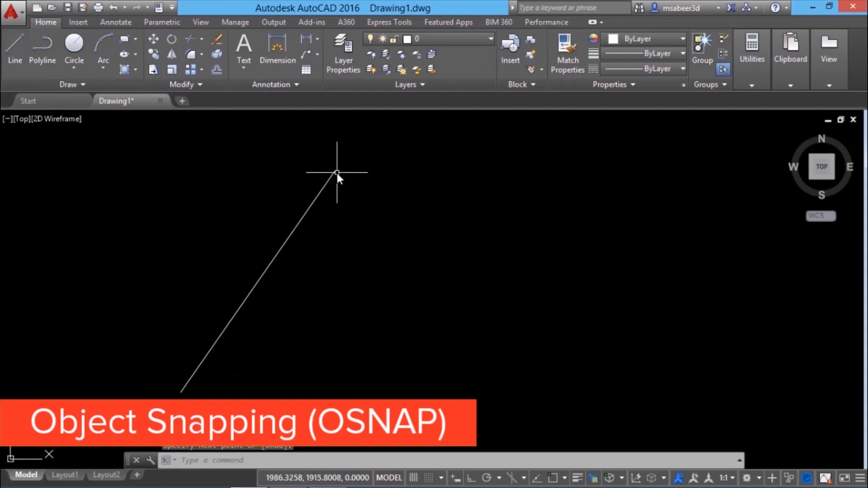
# Step: Draw a second line by eye from the slanted line's upper end, sloping down to the right
pyautogui.press('Return')
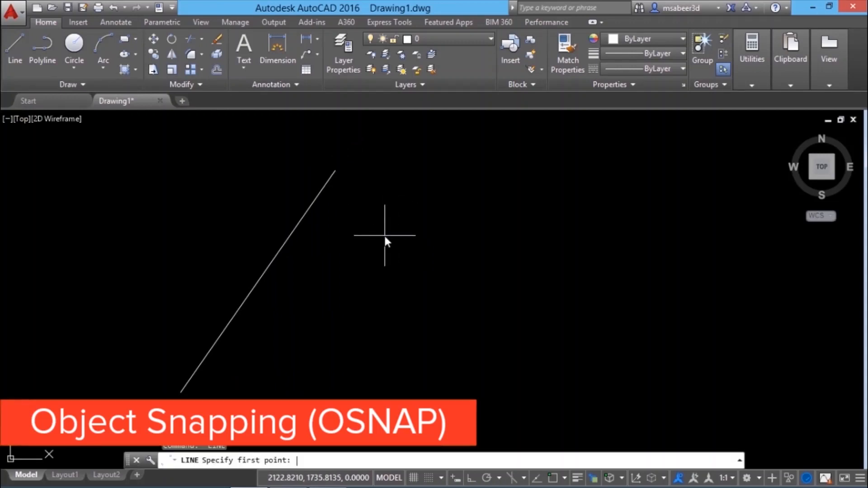
pyautogui.click(336, 171)
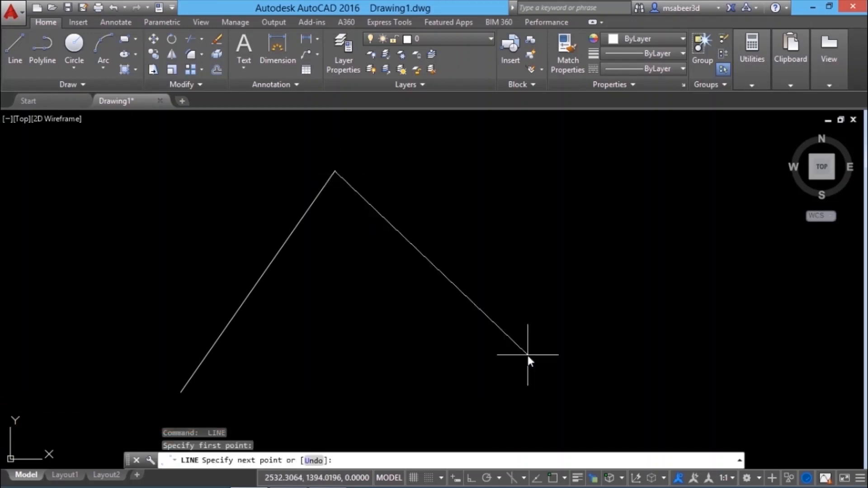
pyautogui.click(523, 337)
pyautogui.press('Return')
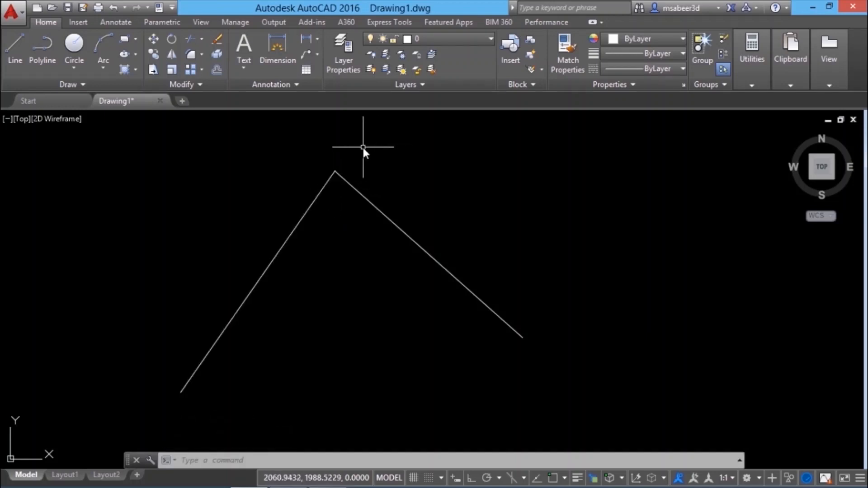
# Step: Examine closely whether the endpoints of the two lines meet at the apex
pyautogui.scroll(2, 337, 171)
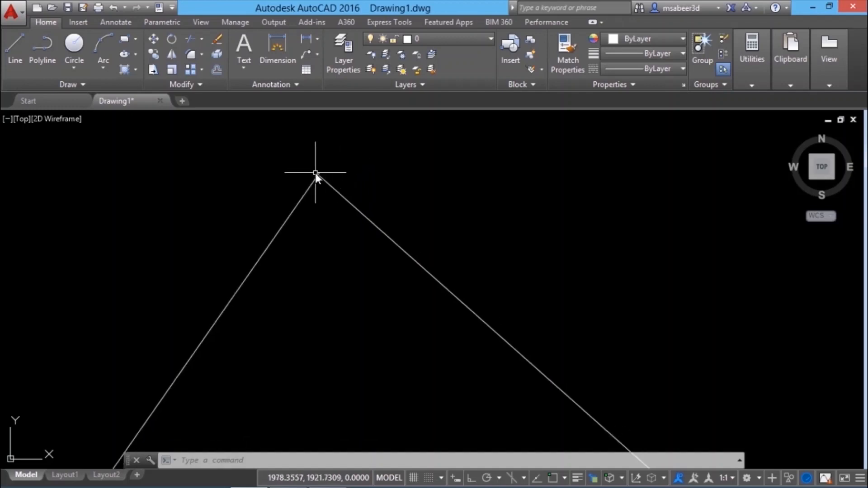
pyautogui.scroll(12, 315, 172)
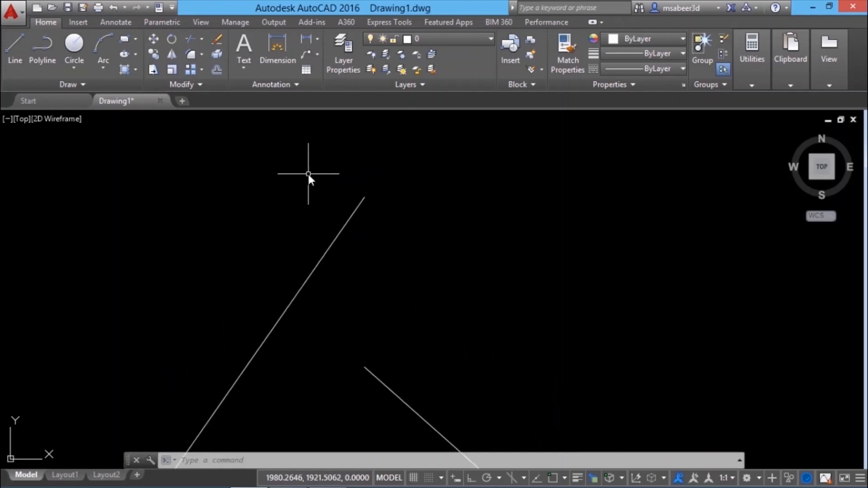
pyautogui.scroll(-4, 307, 174)
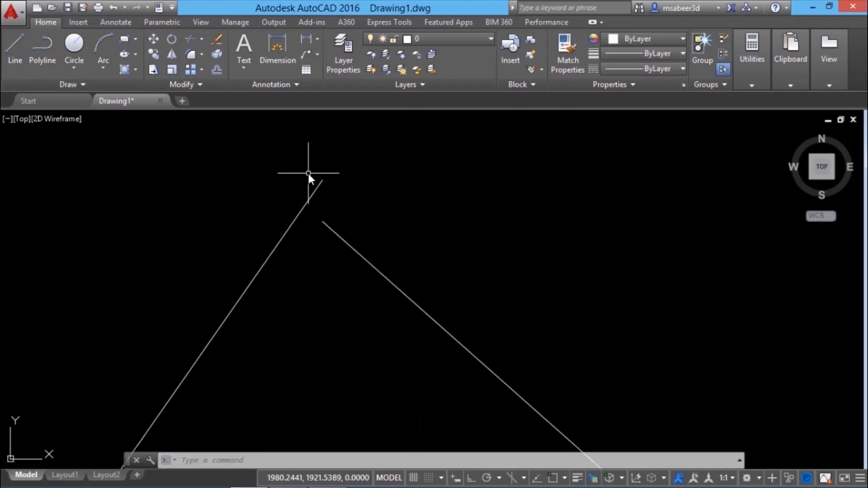
pyautogui.scroll(-4, 287, 166)
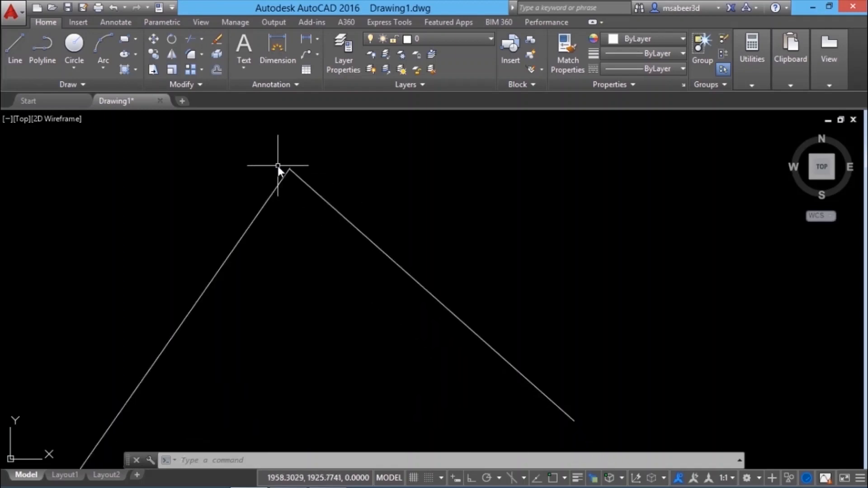
# Step: Erase the second line that slopes down from the apex
pyautogui.press('Escape')
pyautogui.click(370, 244)
pyautogui.click(214, 41)
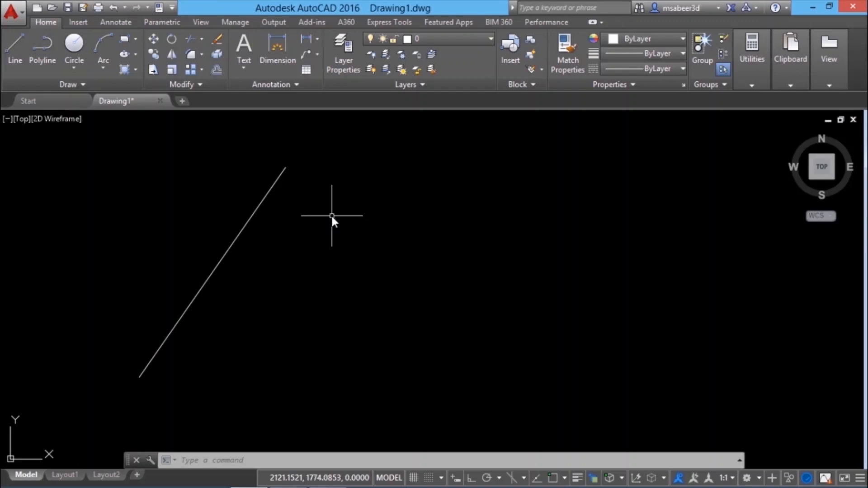
# Step: Draw two center-radius circles side by side to the right of the slanted line, and inspect the first circle's grips
pyautogui.click(73, 69)
pyautogui.click(120, 93)
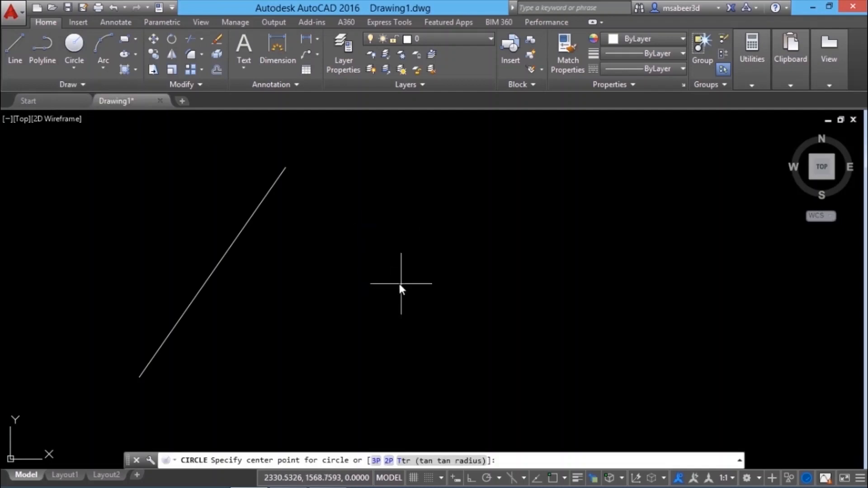
pyautogui.click(399, 284)
pyautogui.click(452, 245)
pyautogui.press('Return')
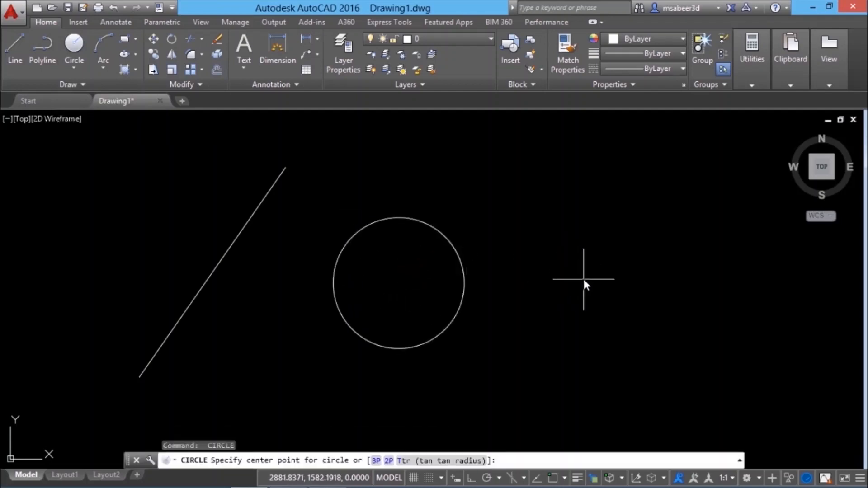
pyautogui.click(581, 279)
pyautogui.click(611, 217)
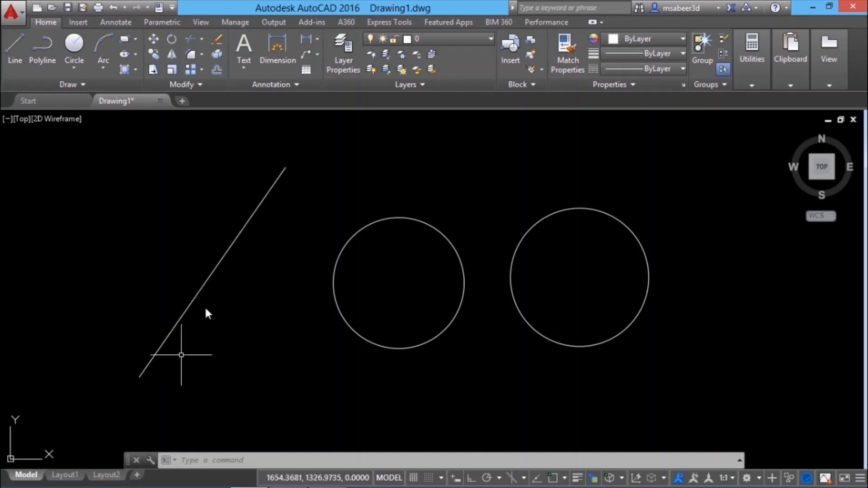
pyautogui.click(335, 267)
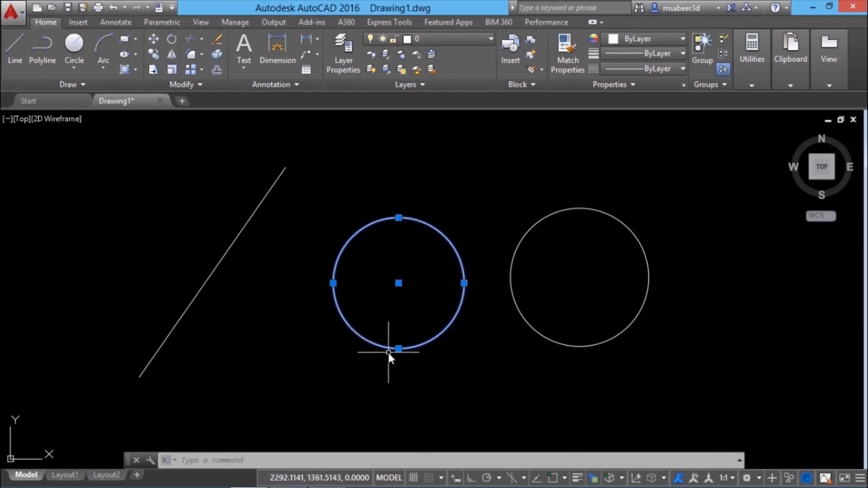
pyautogui.press('Escape')
# Step: Draw a three-point arc to the right of the second circle, and select it to show its grips
pyautogui.click(103, 68)
pyautogui.click(119, 93)
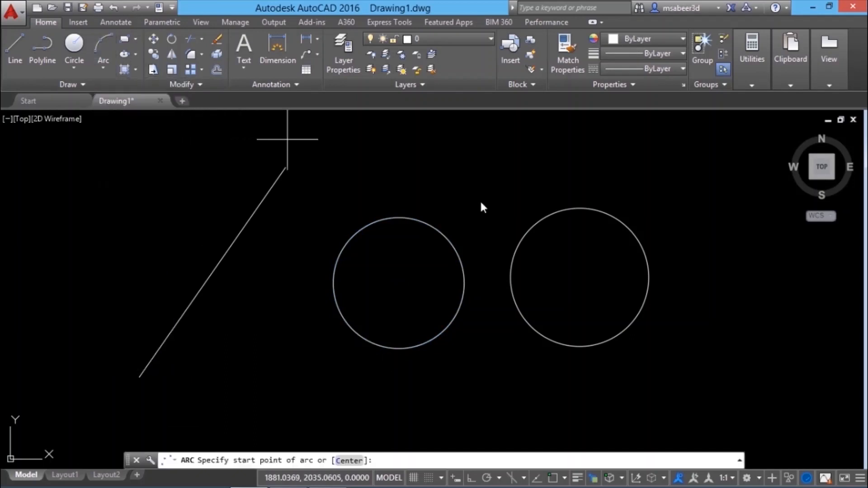
pyautogui.click(691, 411)
pyautogui.click(672, 353)
pyautogui.click(754, 161)
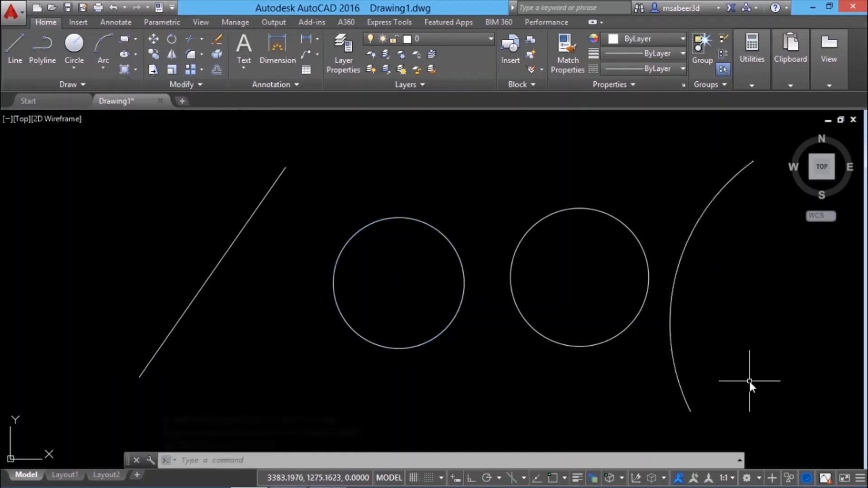
pyautogui.click(686, 400)
pyautogui.scroll(-2, 511, 345)
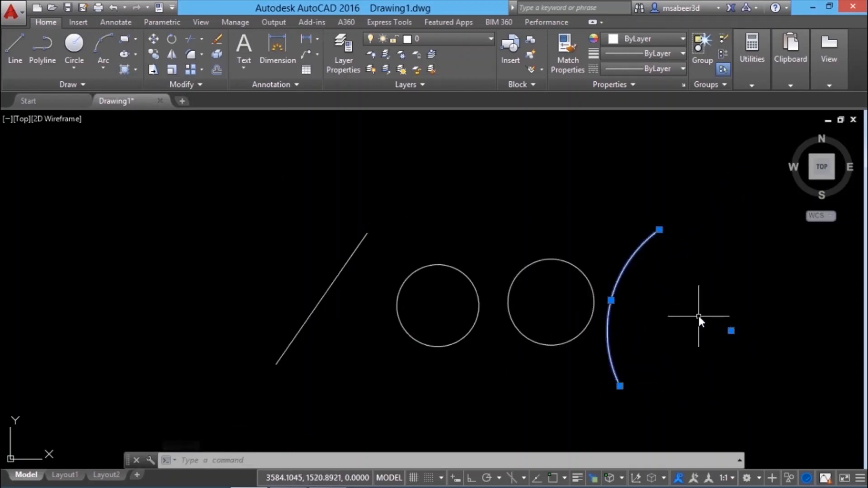
pyautogui.scroll(2, 698, 316)
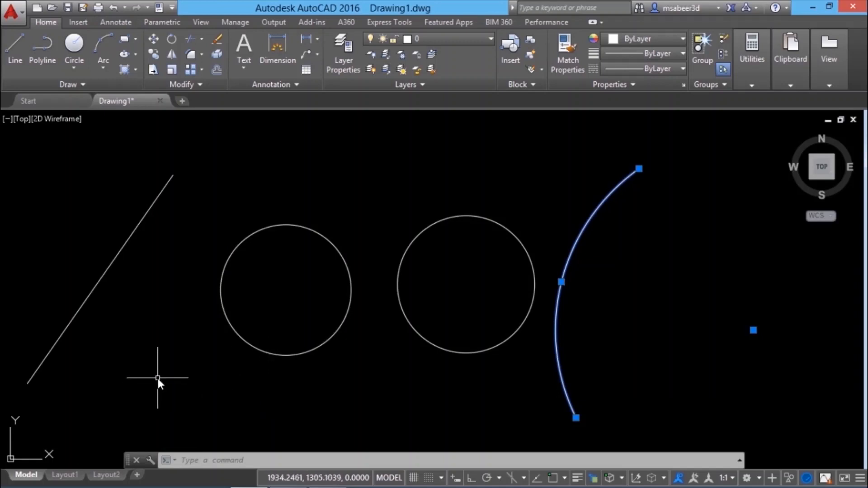
pyautogui.press('Escape')
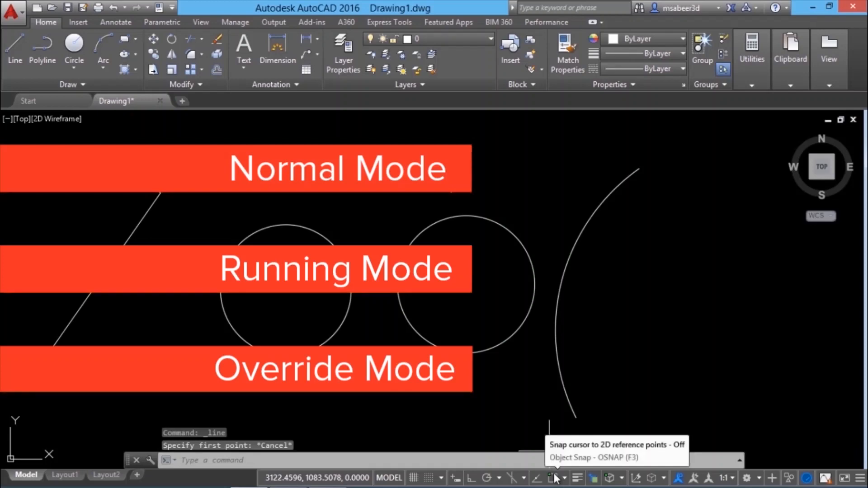
pyautogui.click(16, 61)
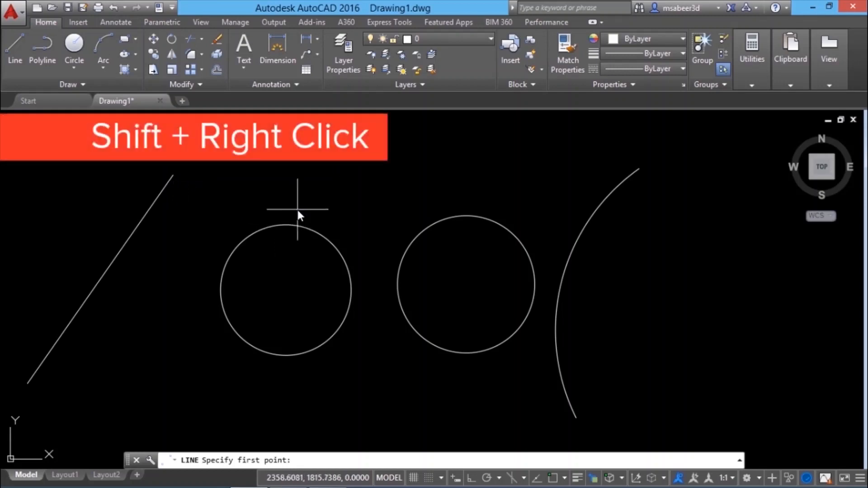
pyautogui.press('F8')
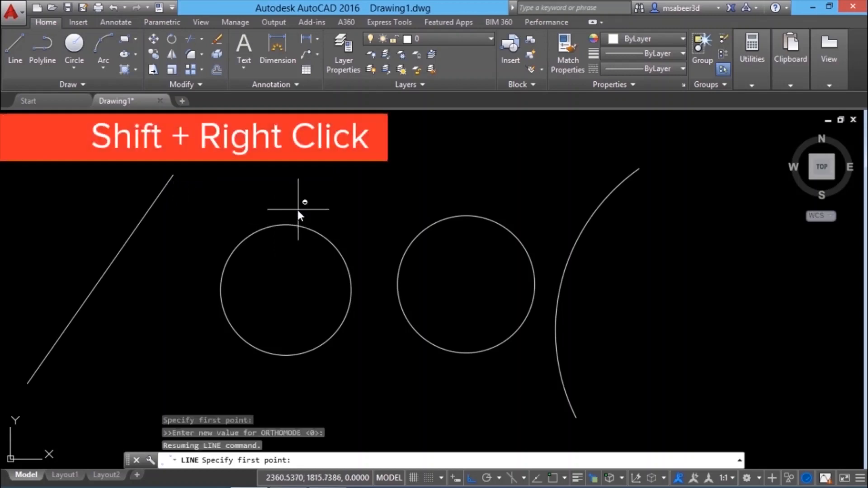
pyautogui.keyDown('shift'); pyautogui.rightClick(298, 181); pyautogui.keyUp('shift')
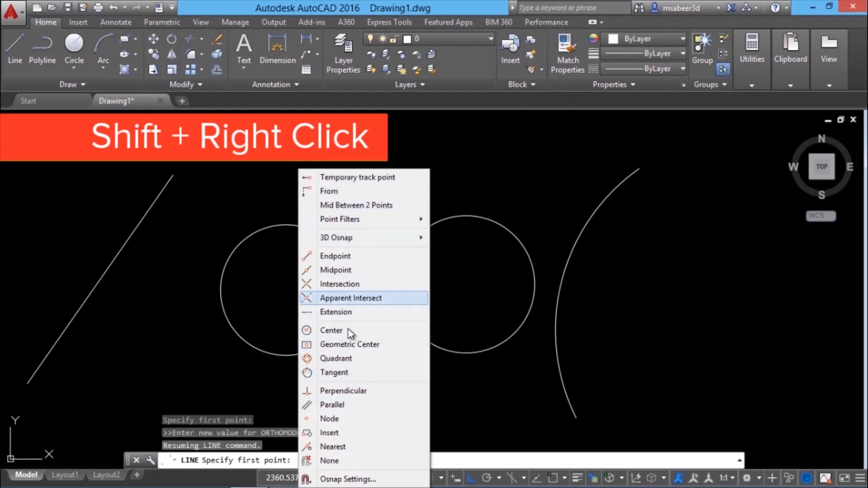
pyautogui.click(345, 259)
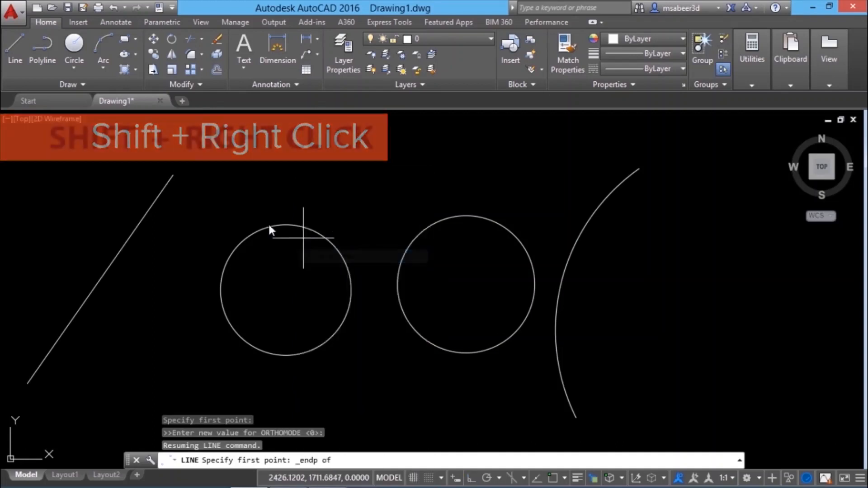
pyautogui.click(173, 175)
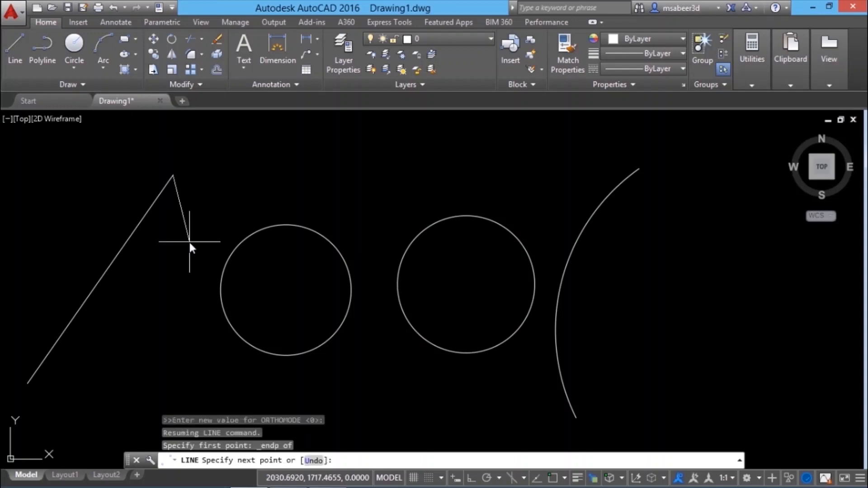
pyautogui.press('Escape')
# Step: Draw a line from the slanted line's lower endpoint tangent to the first circle's upper side, using Endpoint and Tangent snap overrides
pyautogui.press('Return')
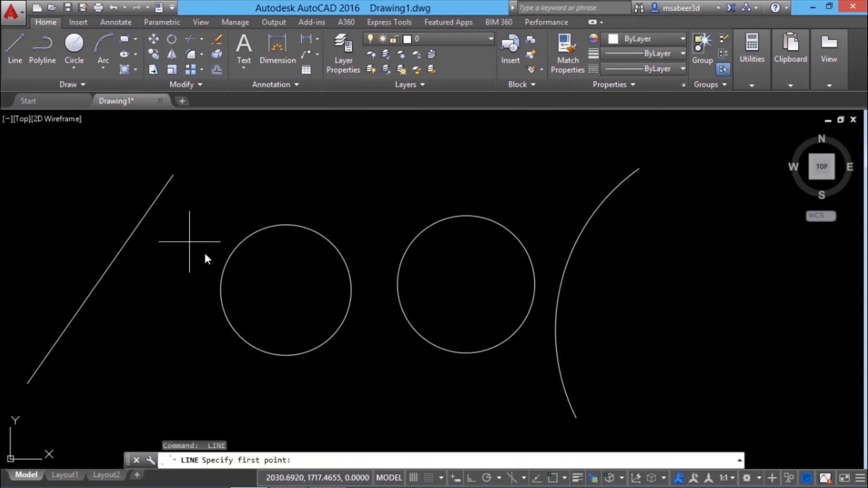
pyautogui.keyDown('shift'); pyautogui.rightClick(254, 173); pyautogui.keyUp('shift')
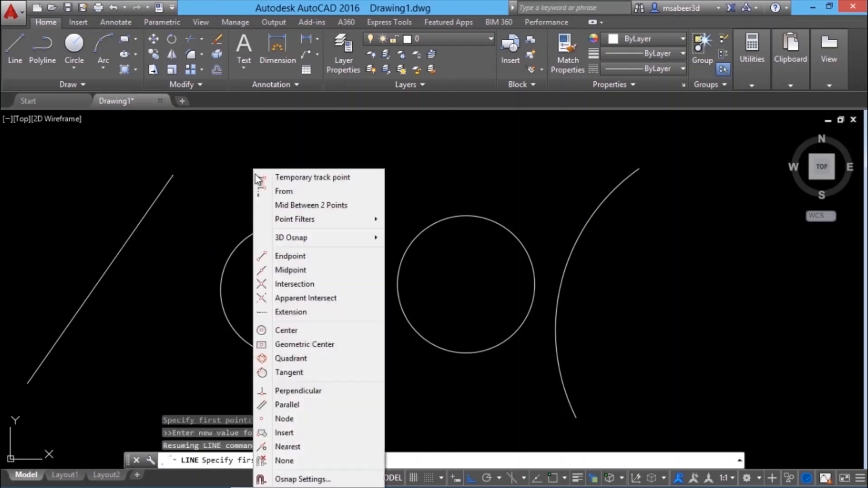
pyautogui.click(286, 253)
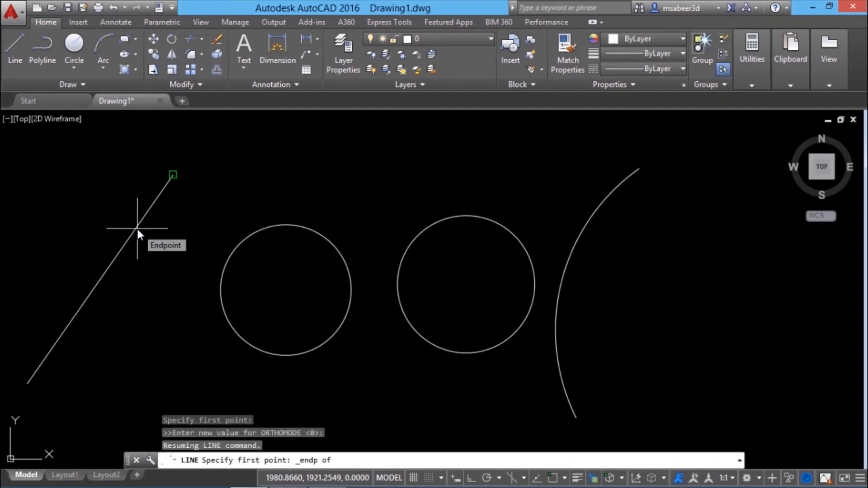
pyautogui.click(70, 325)
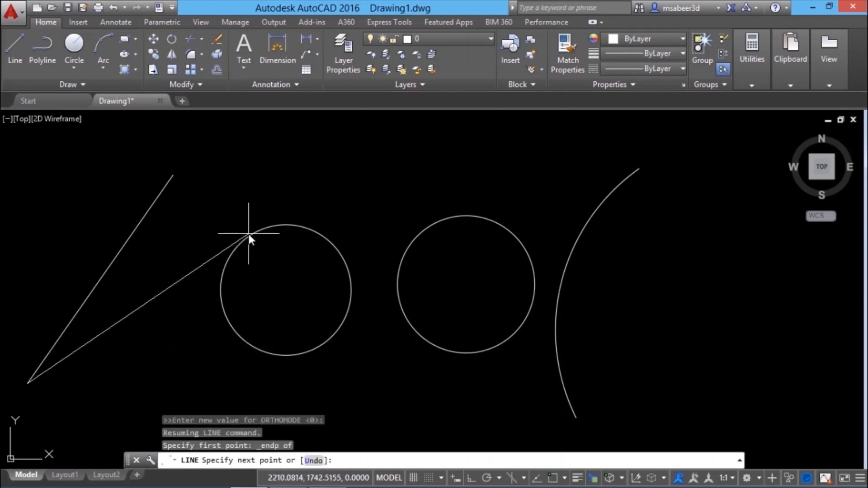
pyautogui.keyDown('shift'); pyautogui.rightClick(245, 164); pyautogui.keyUp('shift')
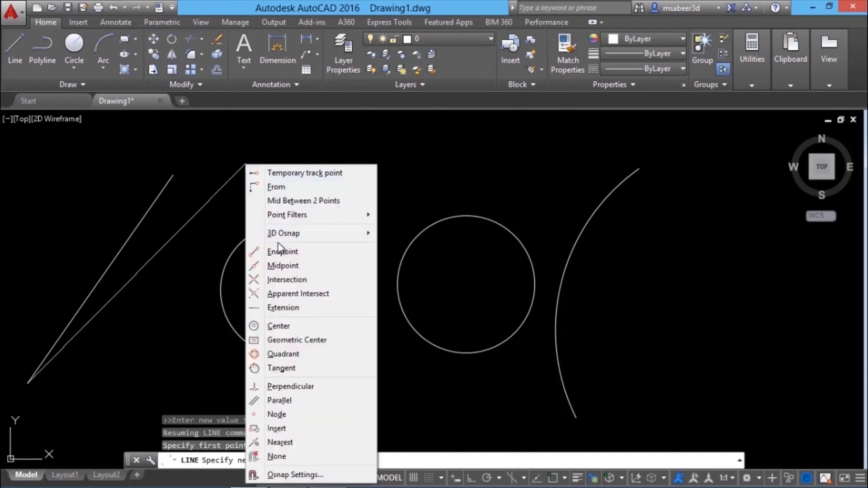
pyautogui.click(285, 368)
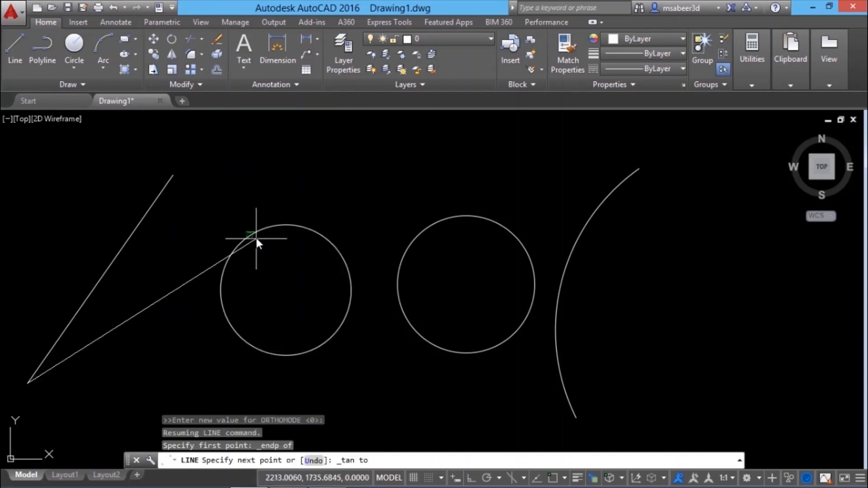
pyautogui.click(256, 236)
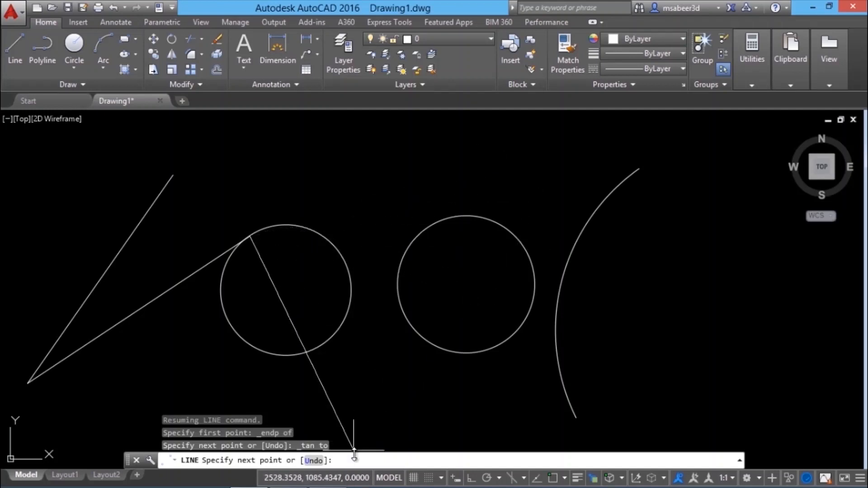
# Step: Continue the line to the second circle's center using the cen snap override
pyautogui.write('cen')
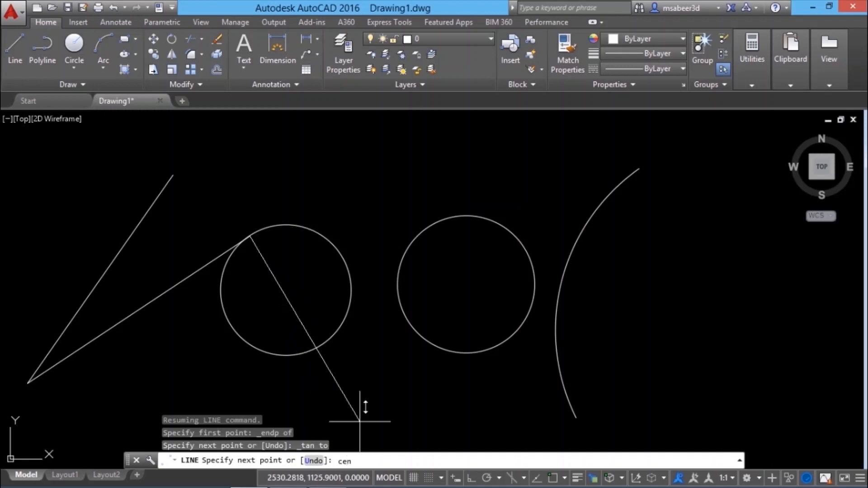
pyautogui.press('Return')
pyautogui.click(450, 344)
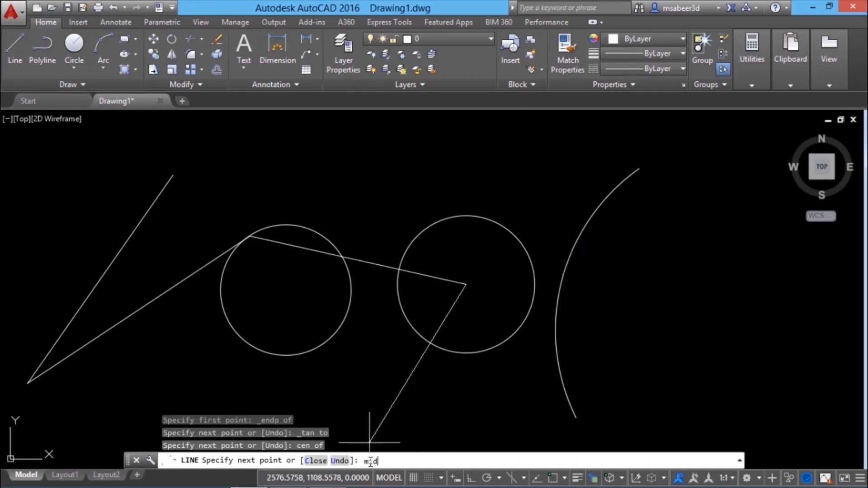
# Step: Continue the line to the arc's midpoint using the mid snap override, with dynamic input enabled only for this segment
pyautogui.press('BackSpace')
pyautogui.press('BackSpace')
pyautogui.press('BackSpace')
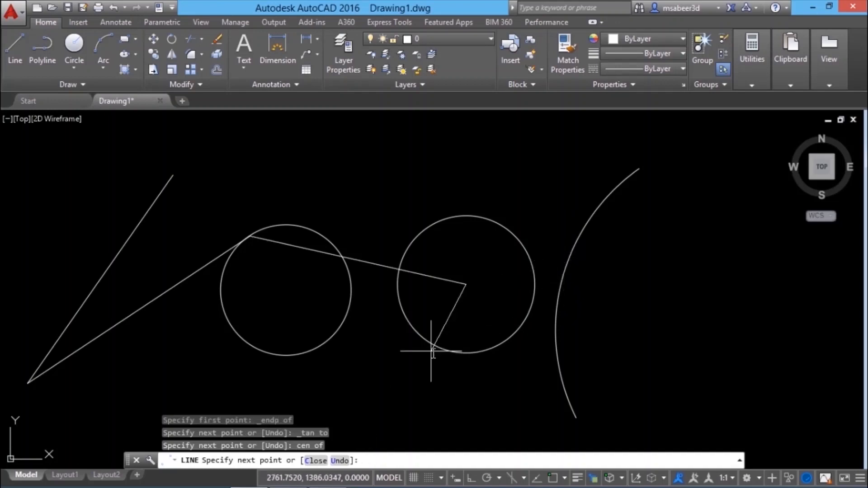
pyautogui.click(456, 479)
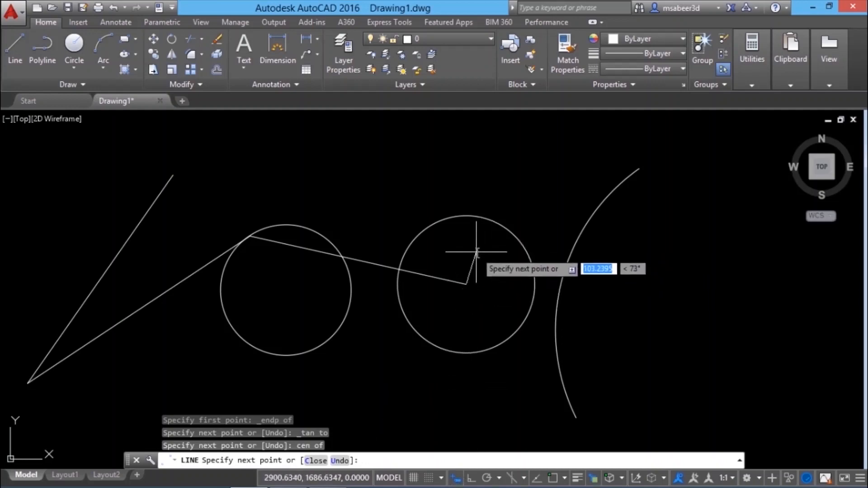
pyautogui.write('mid')
pyautogui.press('Return')
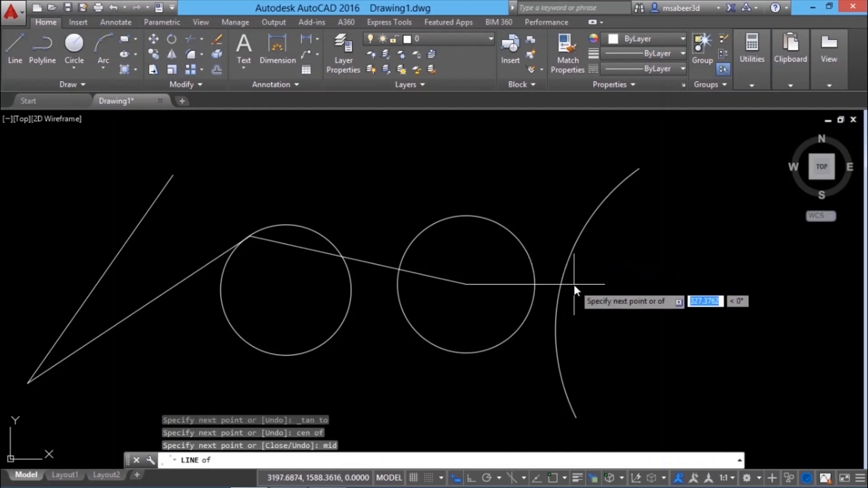
pyautogui.click(564, 274)
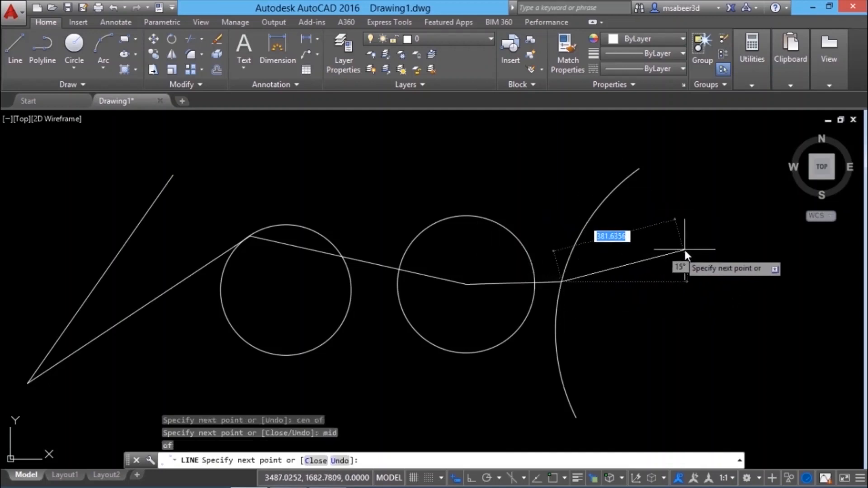
pyautogui.click(455, 478)
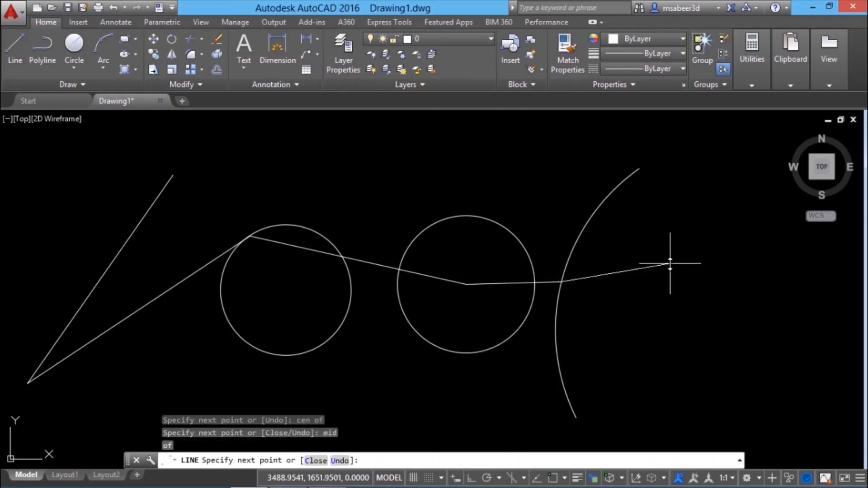
# Step: Review the available one-time object snap overrides and end the line at the arc's midpoint
pyautogui.keyDown('shift'); pyautogui.rightClick(451, 155); pyautogui.keyUp('shift')
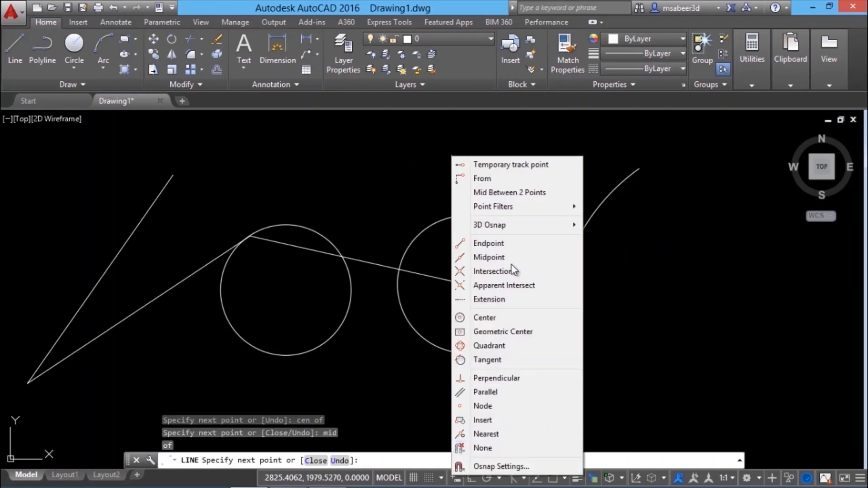
pyautogui.click(525, 393)
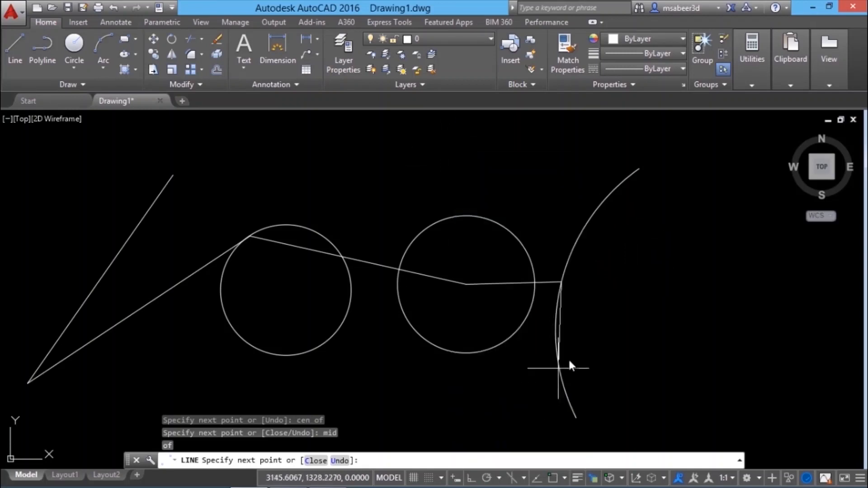
pyautogui.press('Escape')
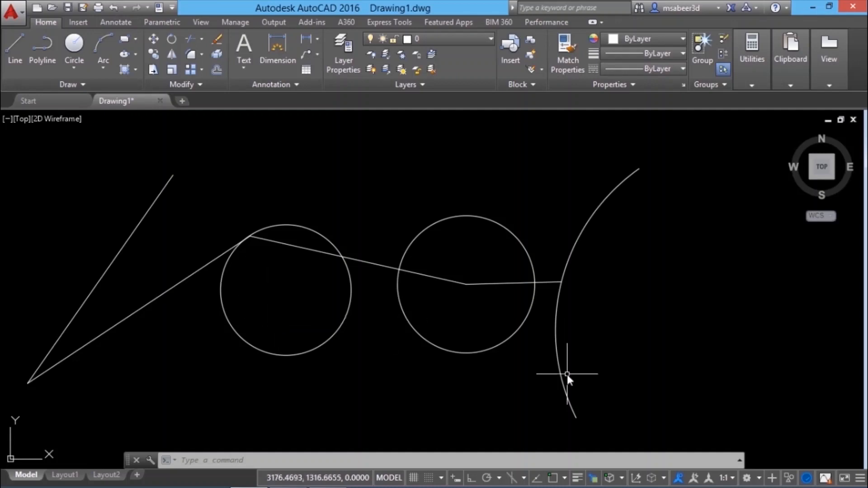
# Step: Review the running object snap modes in the quick list and in the Drafting Settings
pyautogui.click(564, 479)
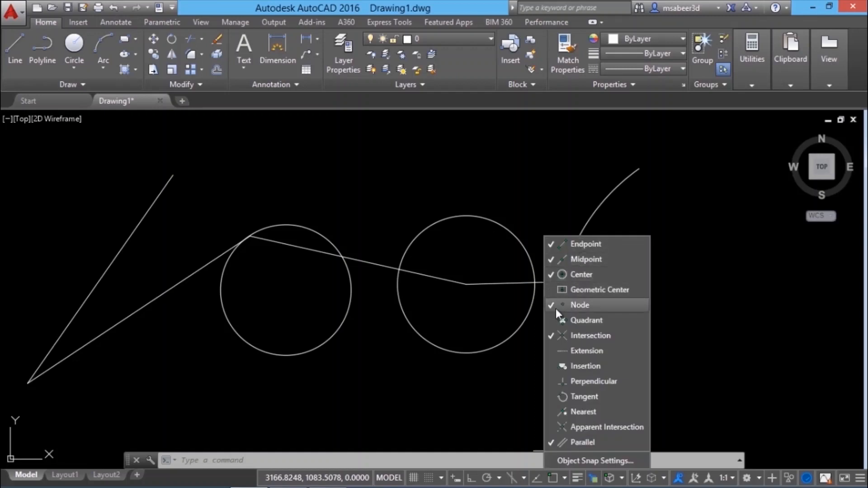
pyautogui.click(554, 335)
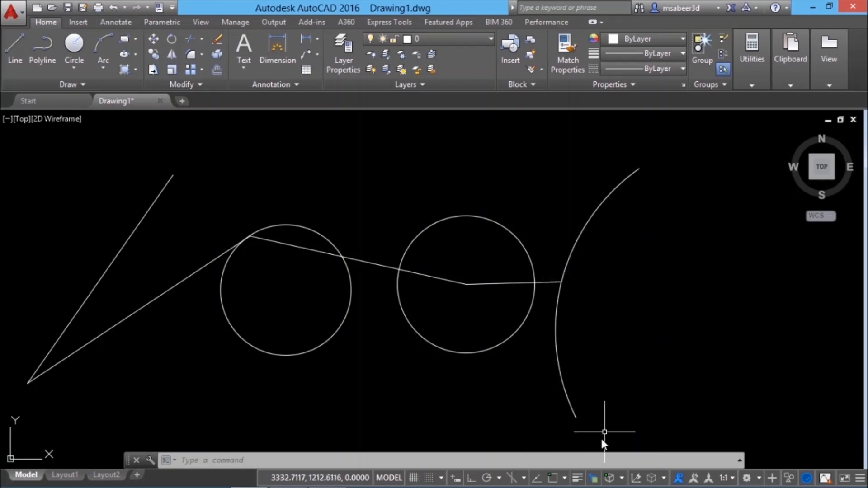
pyautogui.click(565, 478)
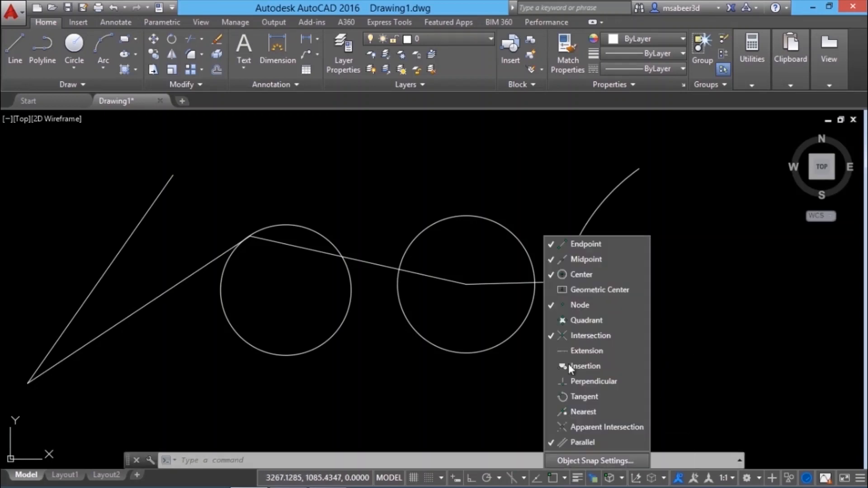
pyautogui.rightClick(552, 479)
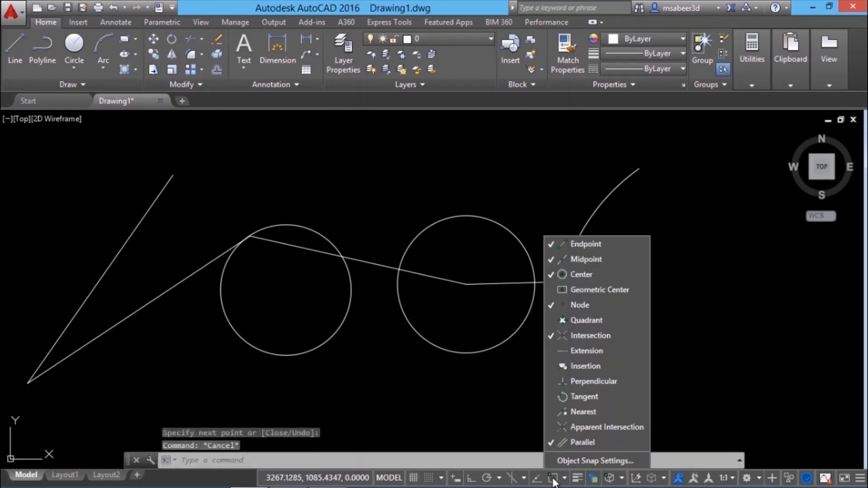
pyautogui.click(574, 461)
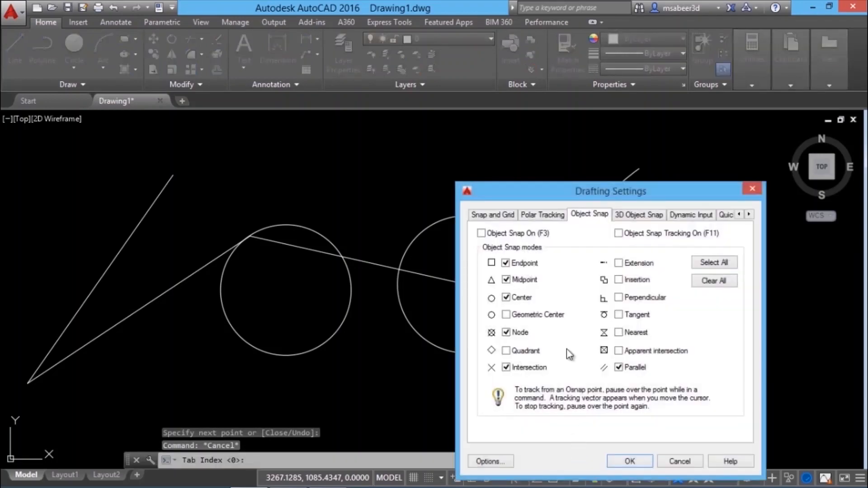
pyautogui.moveTo(522, 186); pyautogui.dragTo(415, 130)
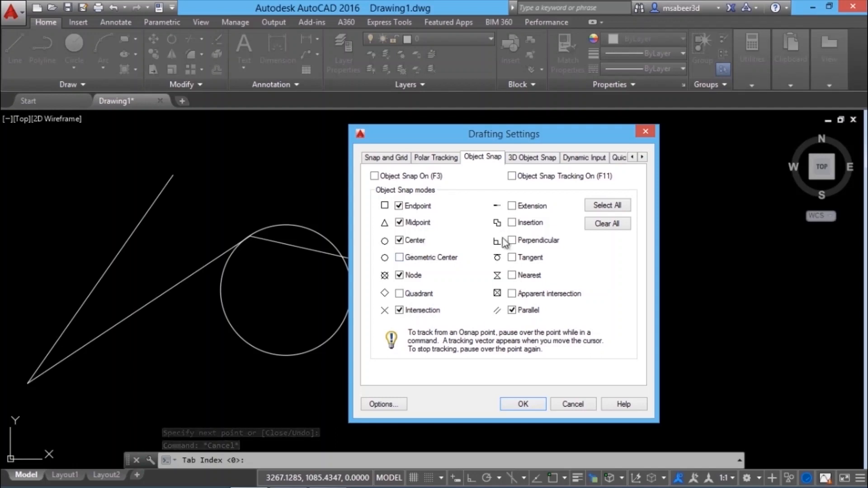
pyautogui.click(524, 404)
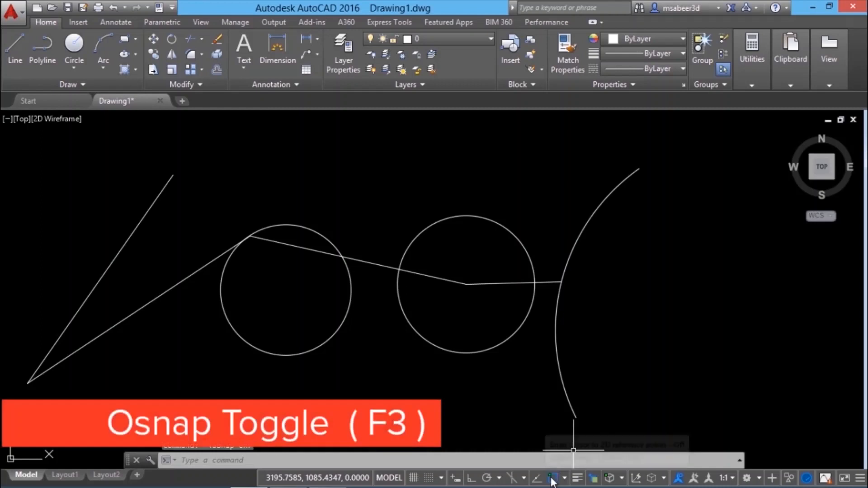
# Step: Turn on running object snap and draw a line from the first slanted line's upper endpoint to the first circle's center
pyautogui.click(552, 479)
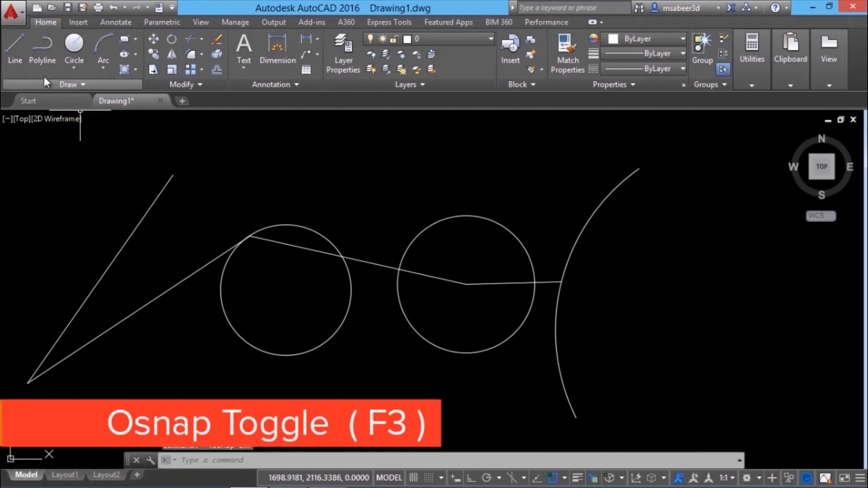
pyautogui.click(14, 51)
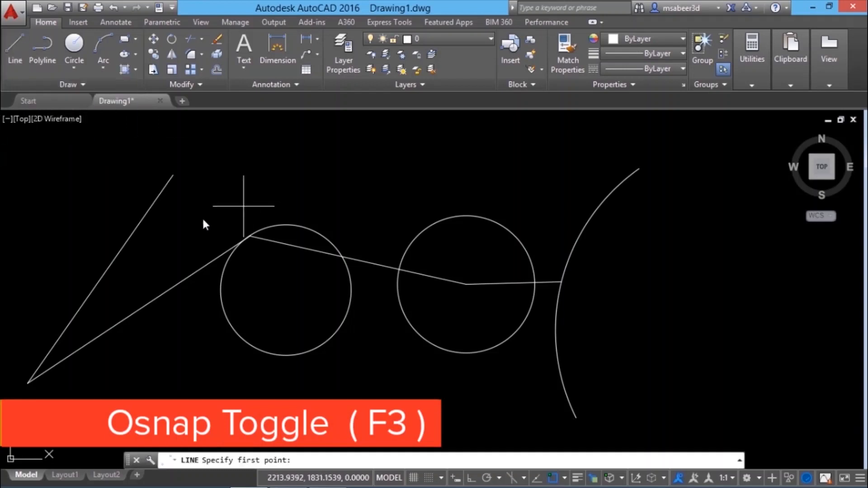
pyautogui.click(153, 216)
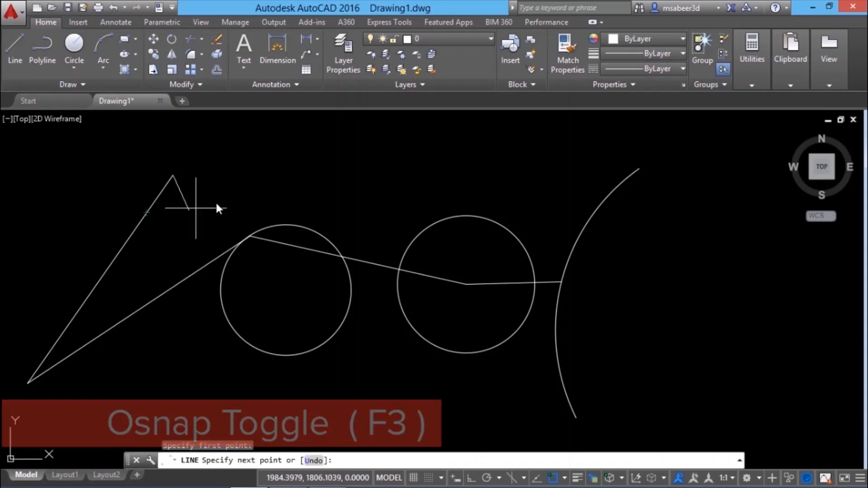
pyautogui.click(265, 226)
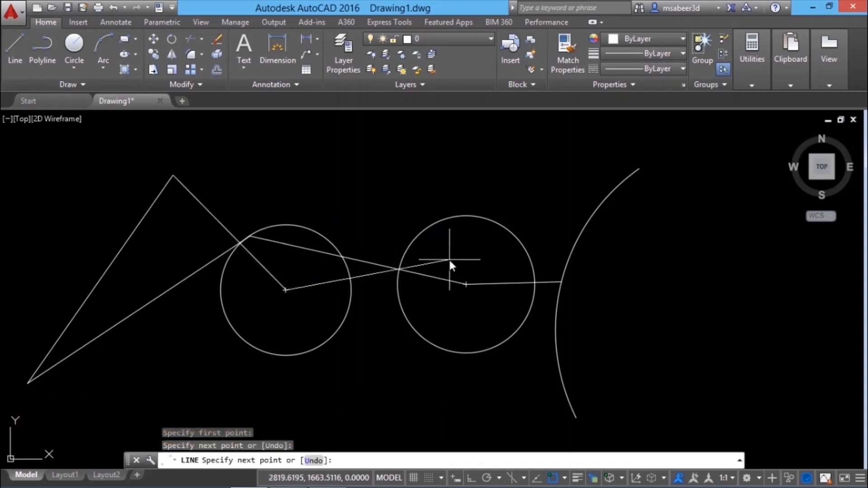
# Step: Continue the line to the second circle's center, undoing the segment once and repeating it
pyautogui.click(467, 284)
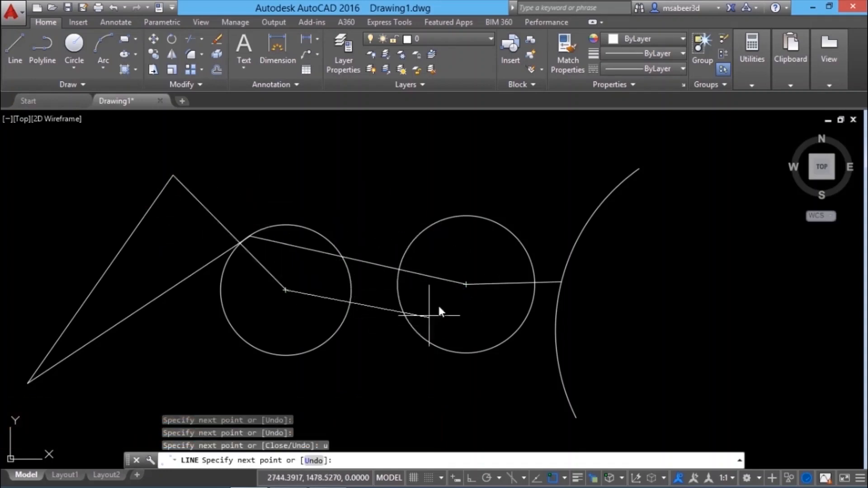
pyautogui.write('u')
pyautogui.press('Return')
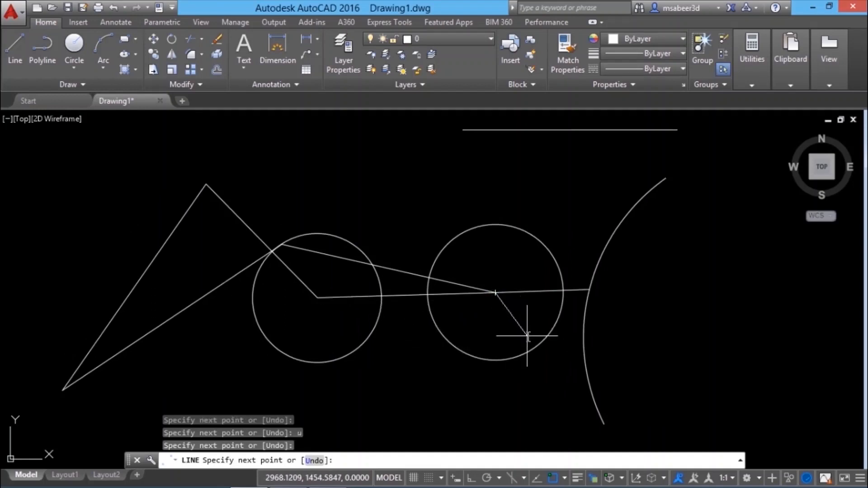
# Step: Enable the Nearest running object snap and continue the line to points on the arc's upper half and the horizontal line
pyautogui.click(564, 478)
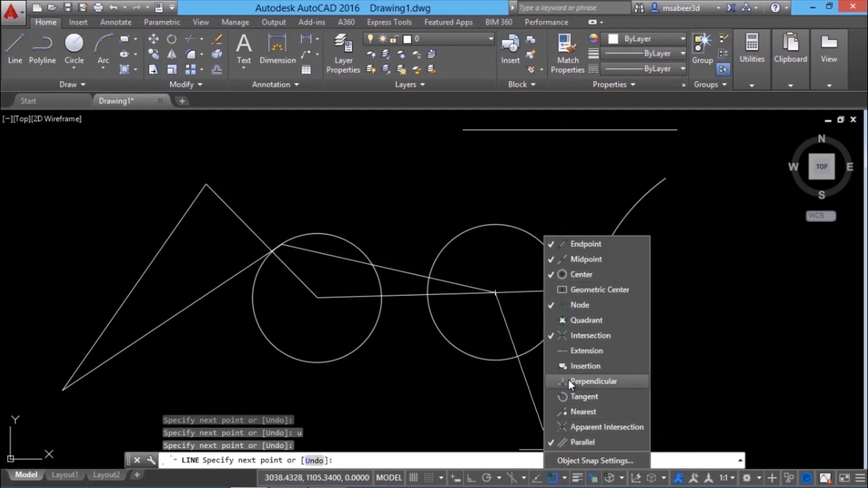
pyautogui.click(499, 377)
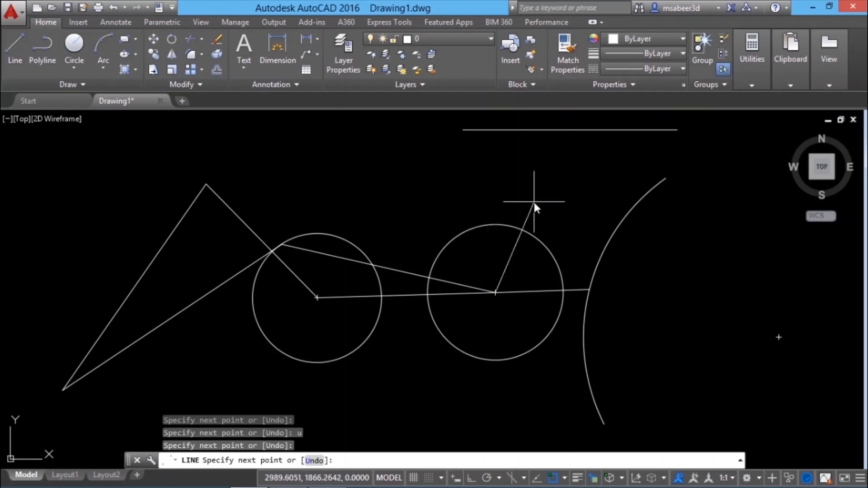
pyautogui.click(564, 479)
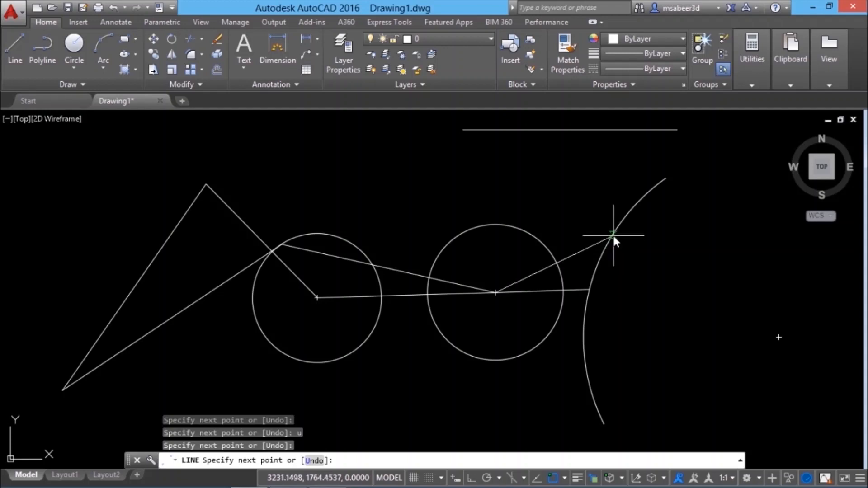
pyautogui.scroll(5, 617, 226)
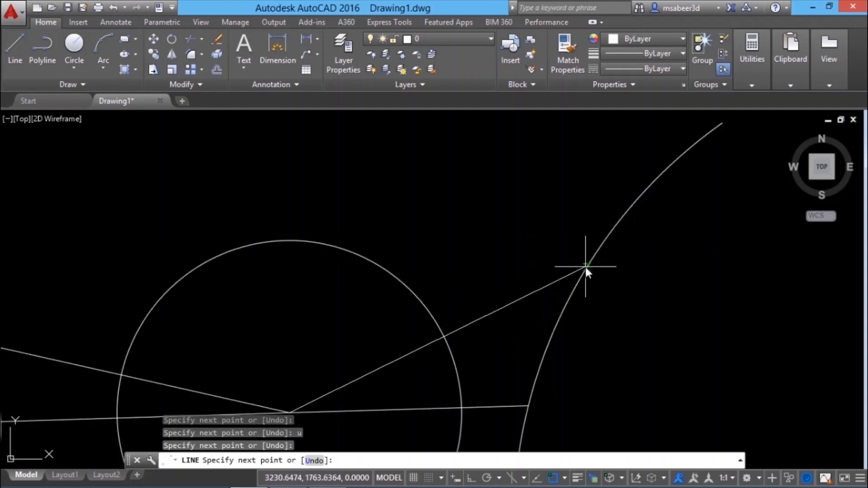
pyautogui.click(585, 267)
pyautogui.scroll(-2, 546, 343)
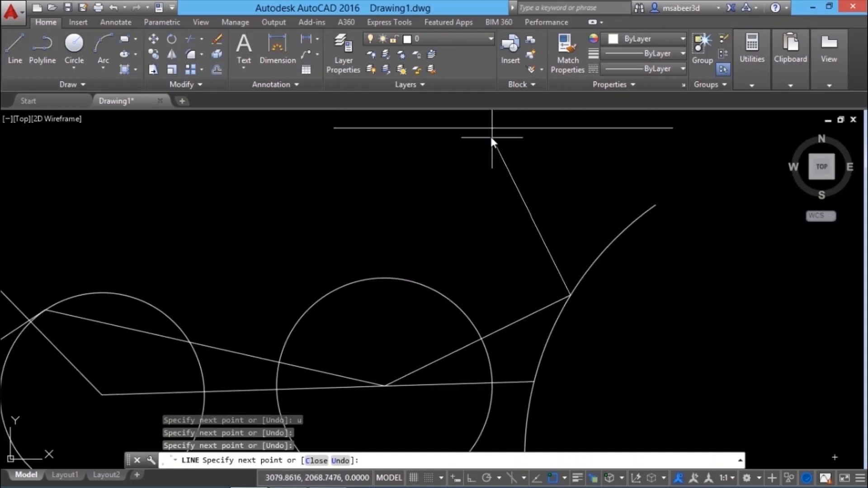
pyautogui.click(473, 129)
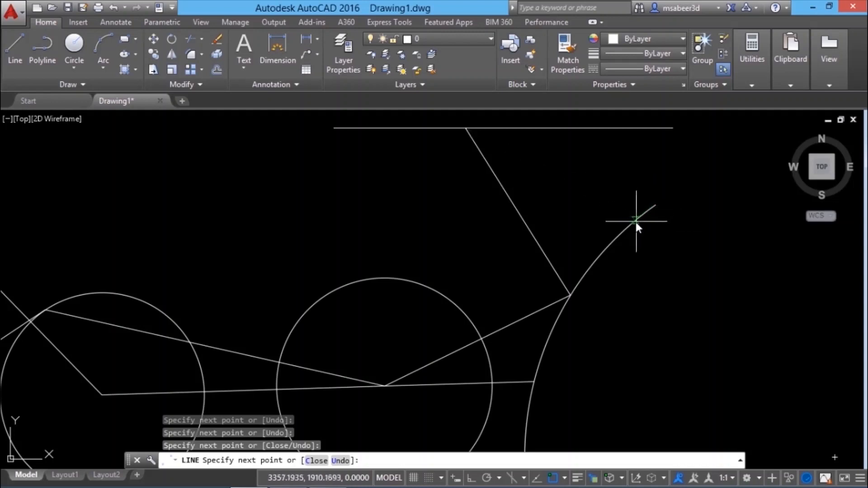
# Step: Enable the Quadrant running object snap and disable Nearest
pyautogui.scroll(-2, 403, 161)
pyautogui.scroll(-2, 402, 159)
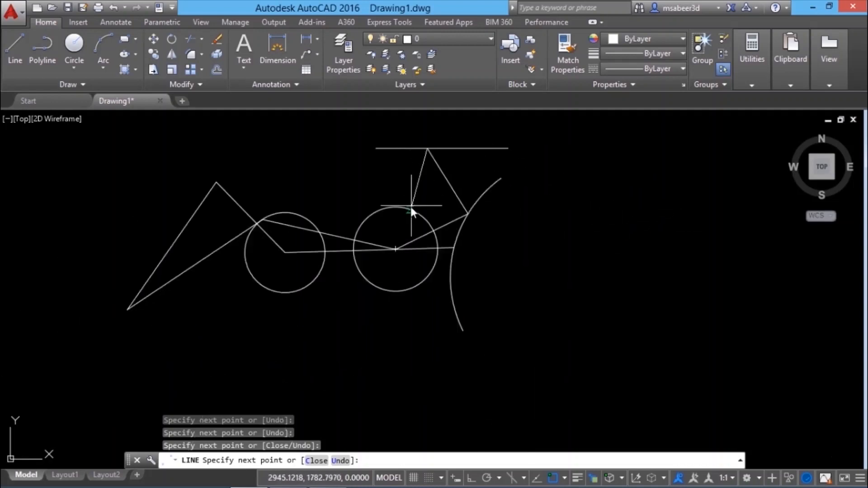
pyautogui.scroll(4, 411, 206)
pyautogui.keyDown('shift'); pyautogui.rightClick(544, 350); pyautogui.keyUp('shift')
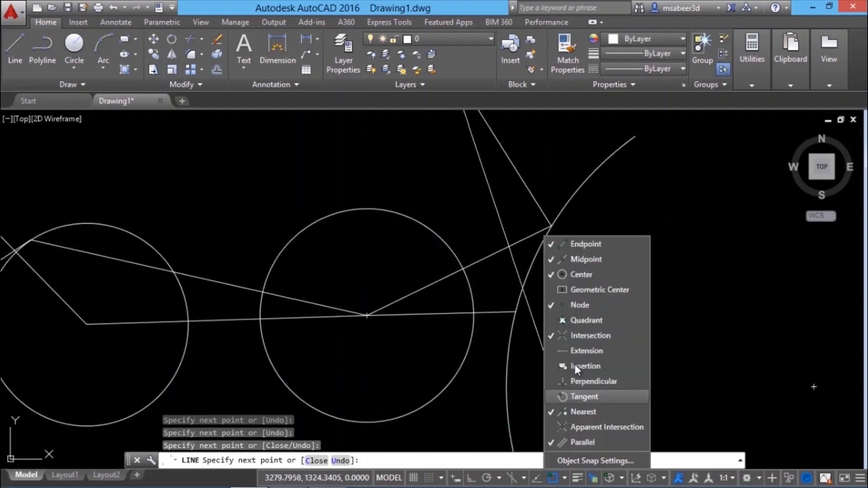
pyautogui.click(577, 321)
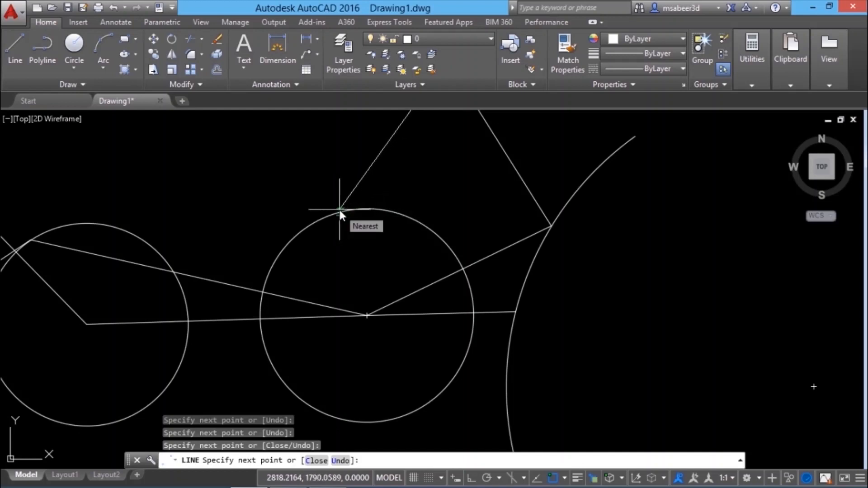
pyautogui.click(565, 477)
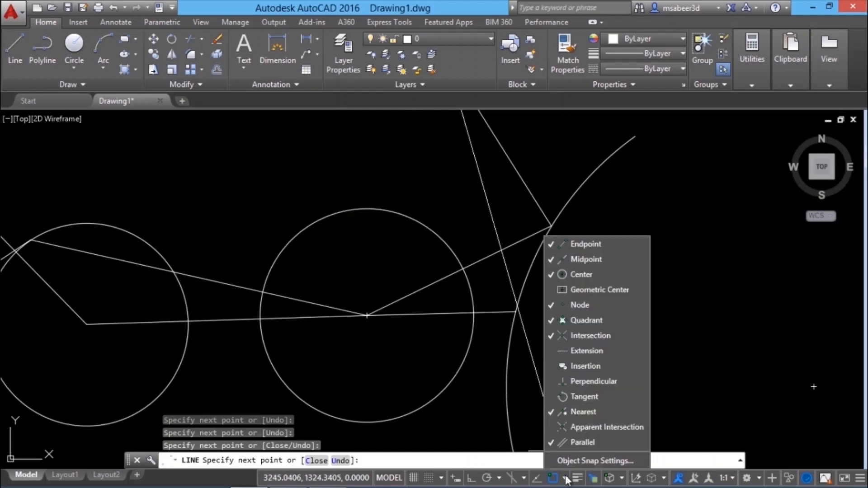
pyautogui.click(551, 411)
# Step: Continue the line to a point on the sloping segment that ends at the first circle's center, using the Nearest snap override
pyautogui.scroll(-2, 466, 357)
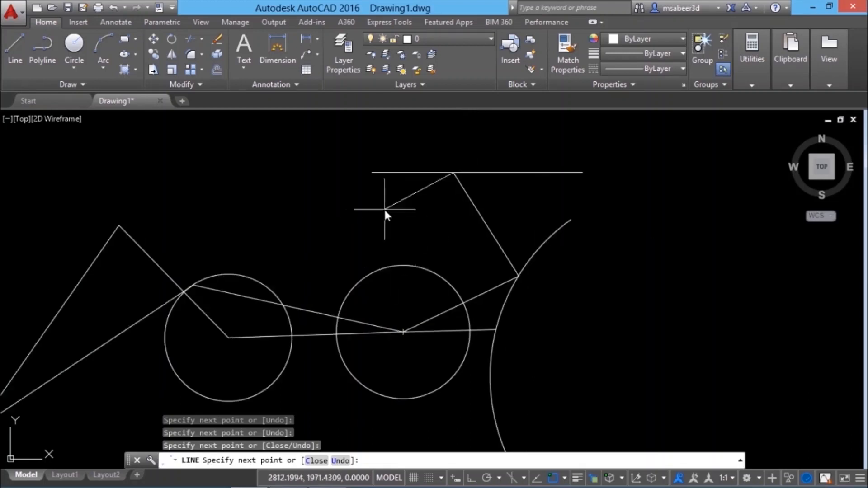
pyautogui.keyDown('shift'); pyautogui.rightClick(302, 192); pyautogui.keyUp('shift')
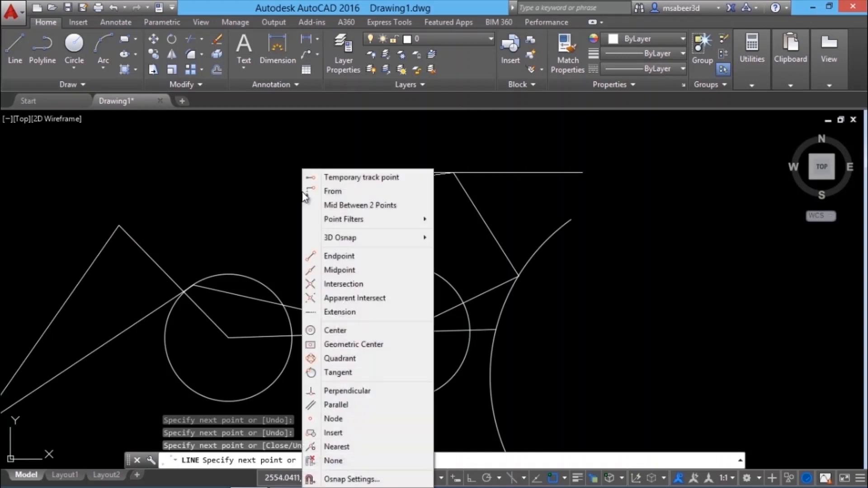
pyautogui.click(341, 448)
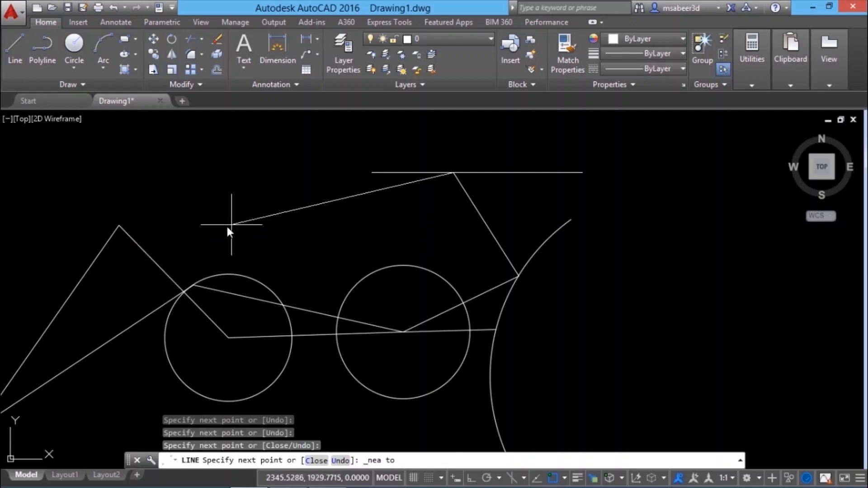
pyautogui.click(154, 262)
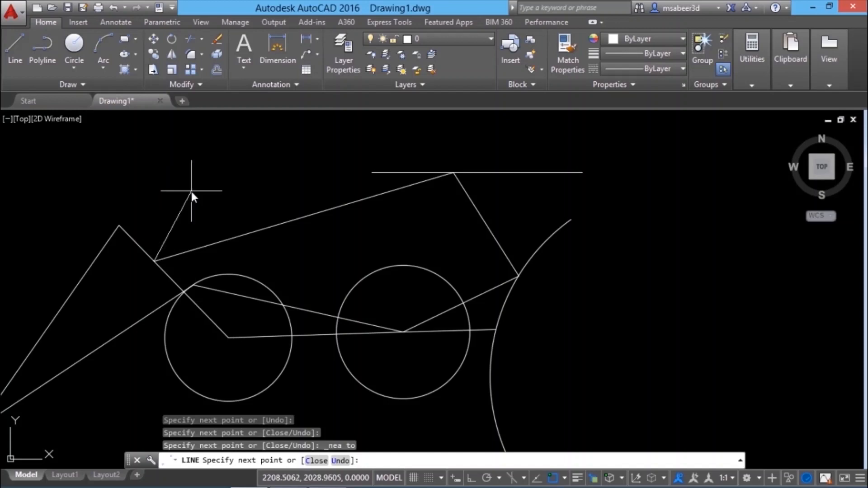
# Step: Continue the line perpendicular to the segment joining the two circle centers, using the Perpendicular snap override
pyautogui.rightClick(233, 168)
pyautogui.moveTo(310, 256)
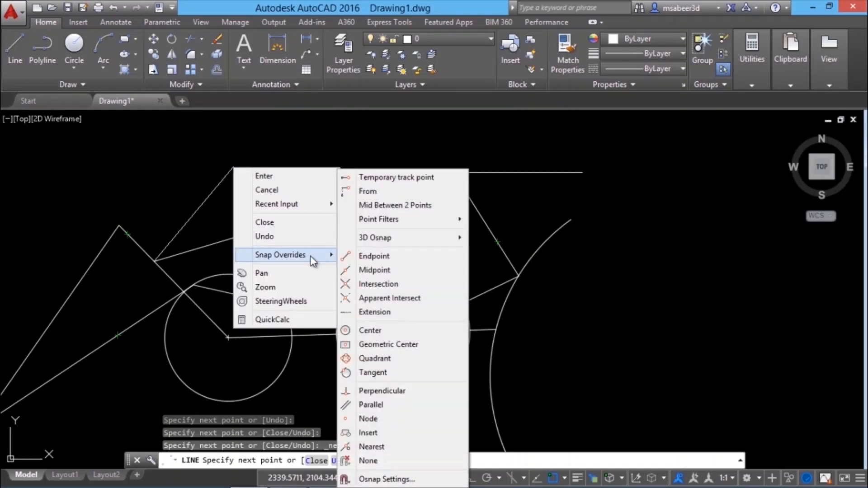
pyautogui.click(379, 390)
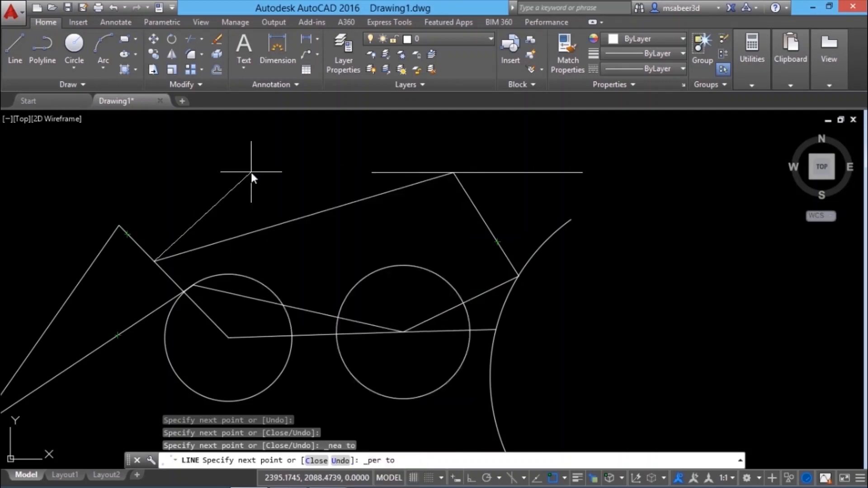
pyautogui.click(308, 336)
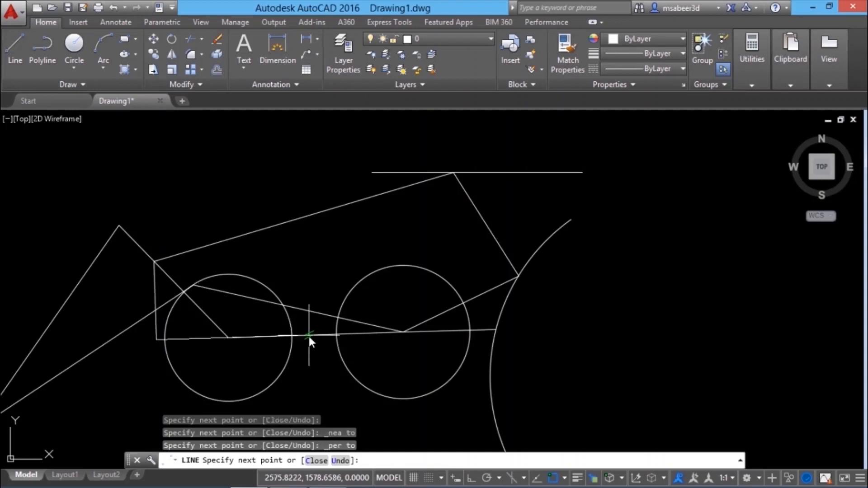